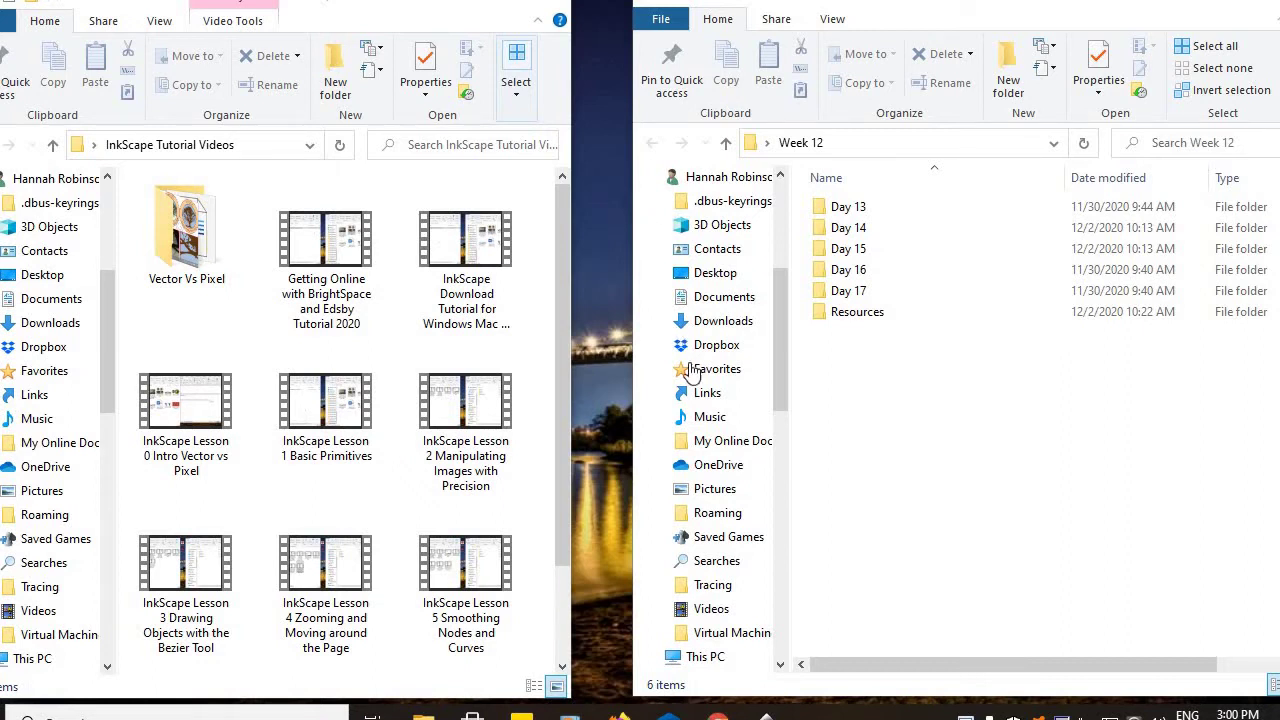
Step: Close the Layers panel and draw a red-filled rectangle to the right of the page
left_click(765, 716)
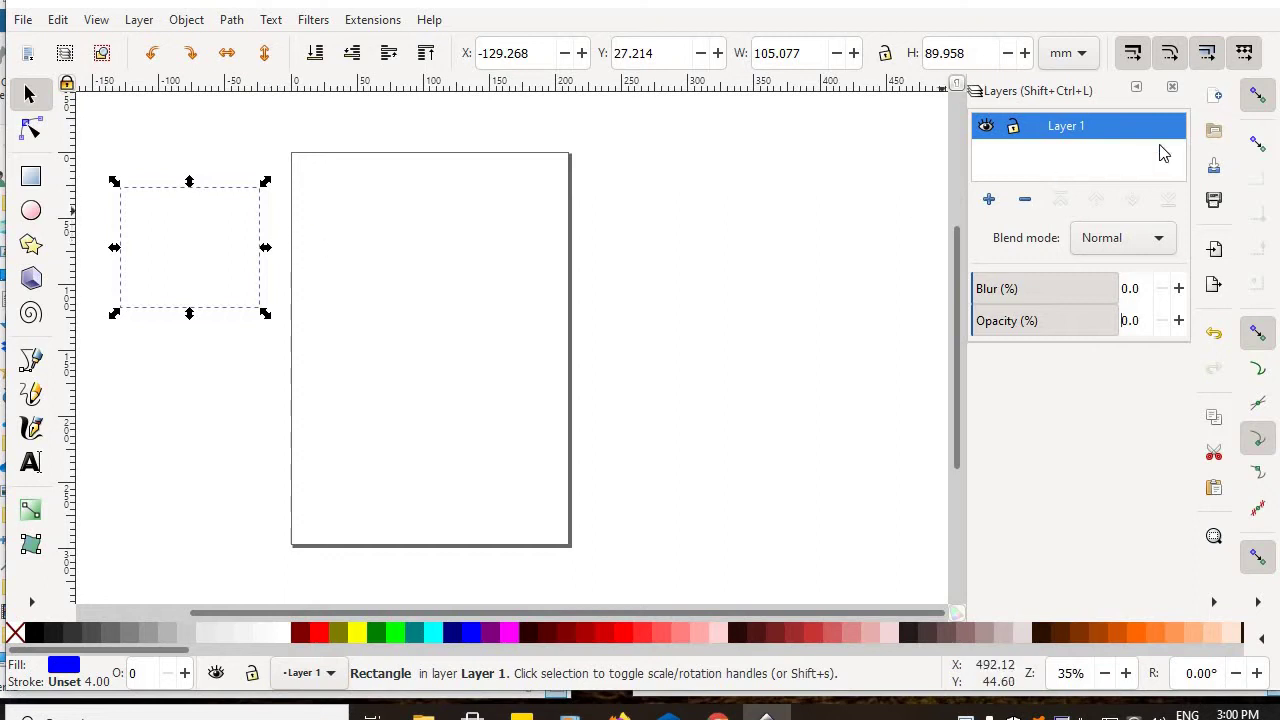
left_click(1173, 91)
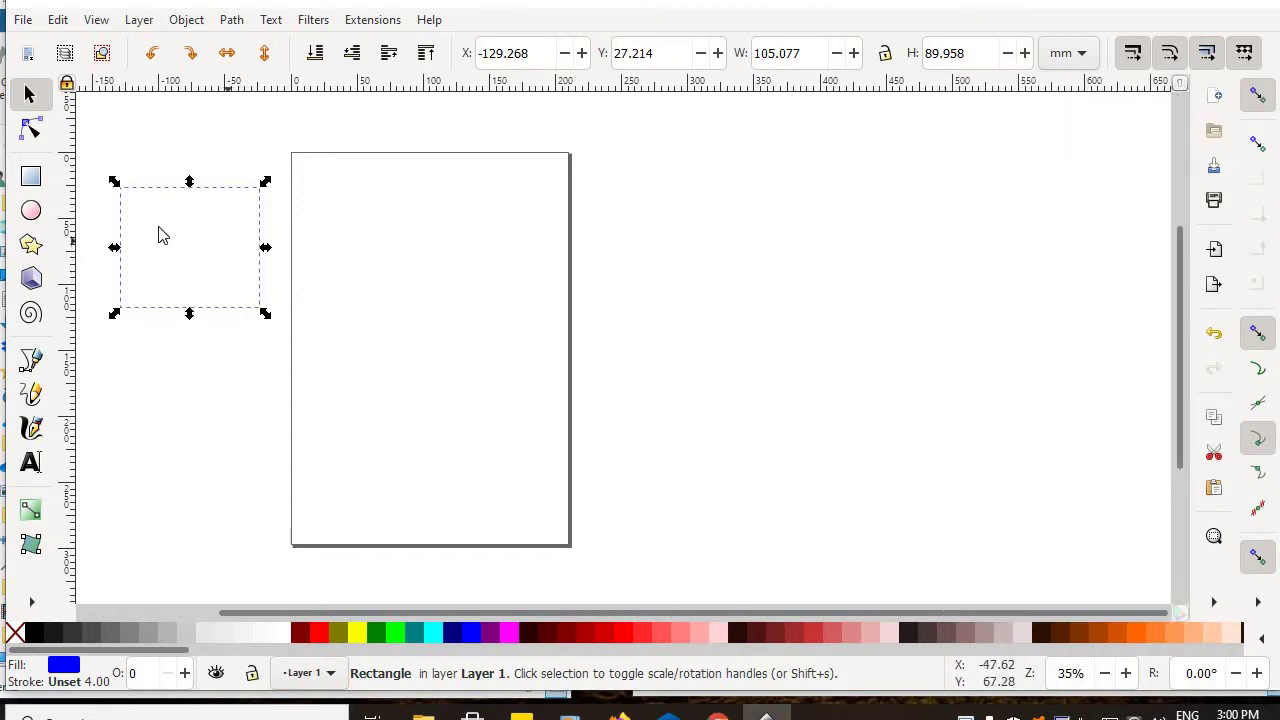
left_click(30, 180)
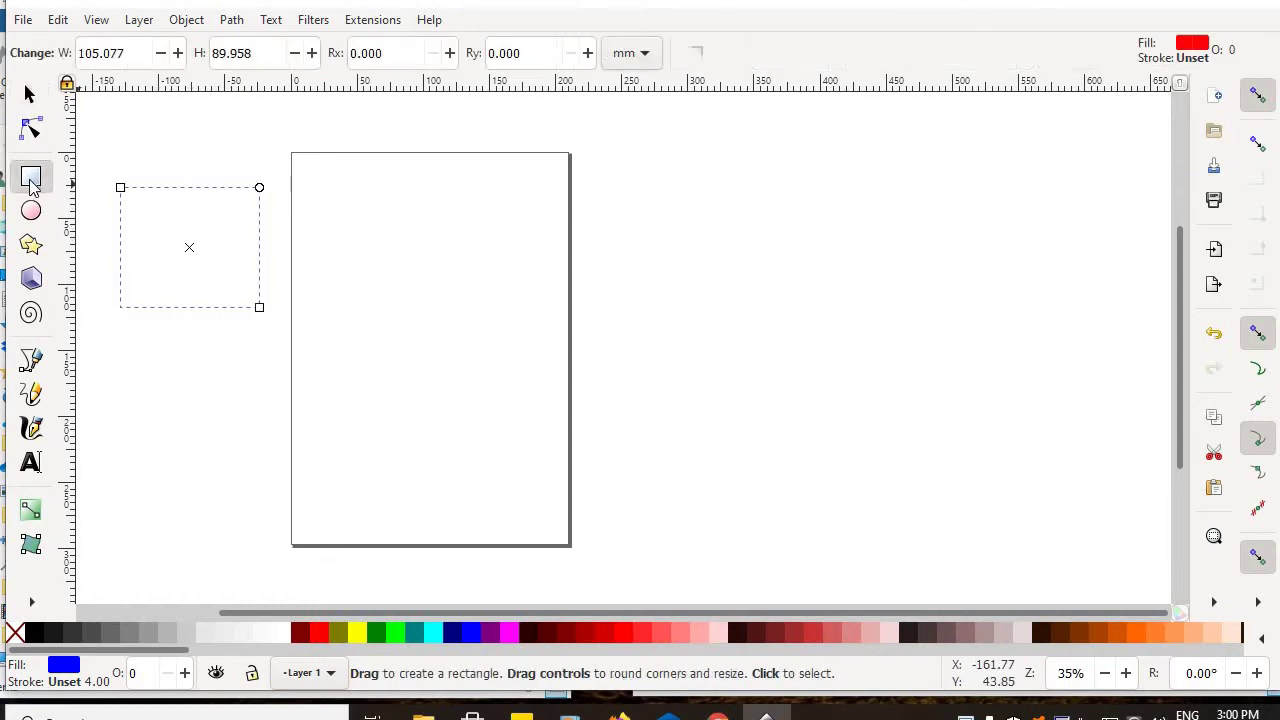
left_click_drag(650, 160, 835, 296)
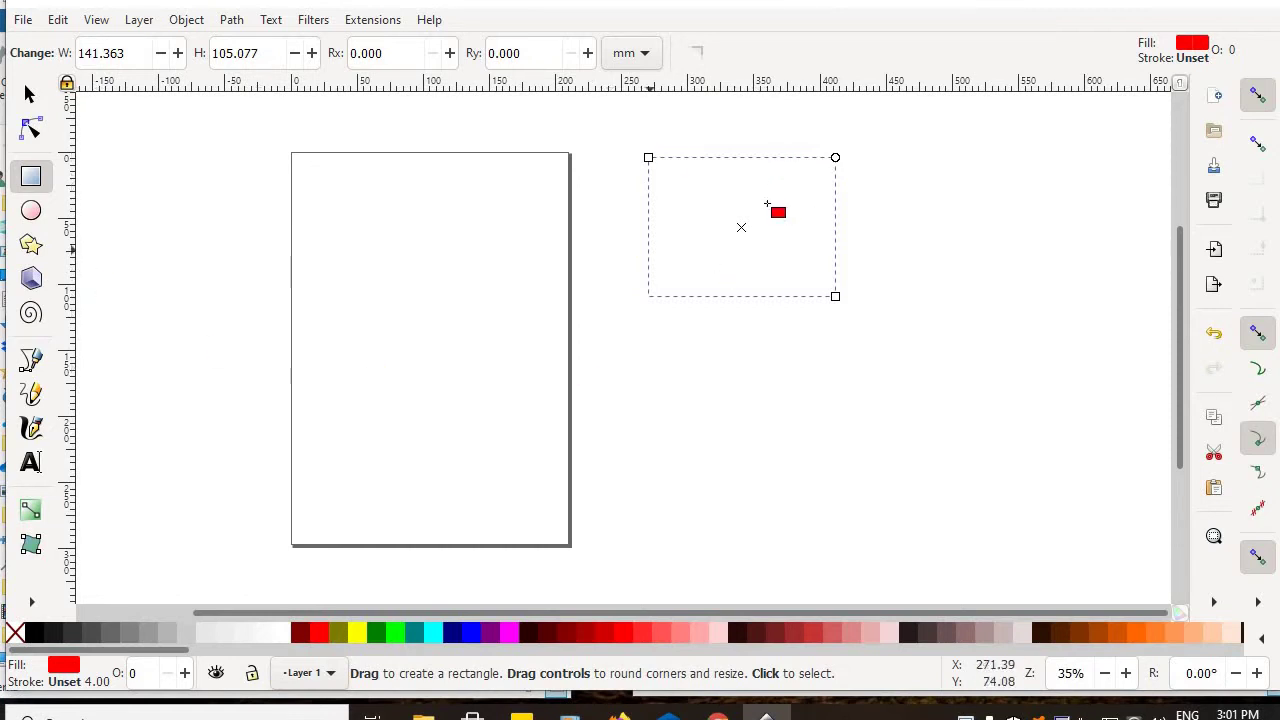
Step: Select the invisible rectangle right of the page, then begin boxing the left rectangles
left_click(29, 95)
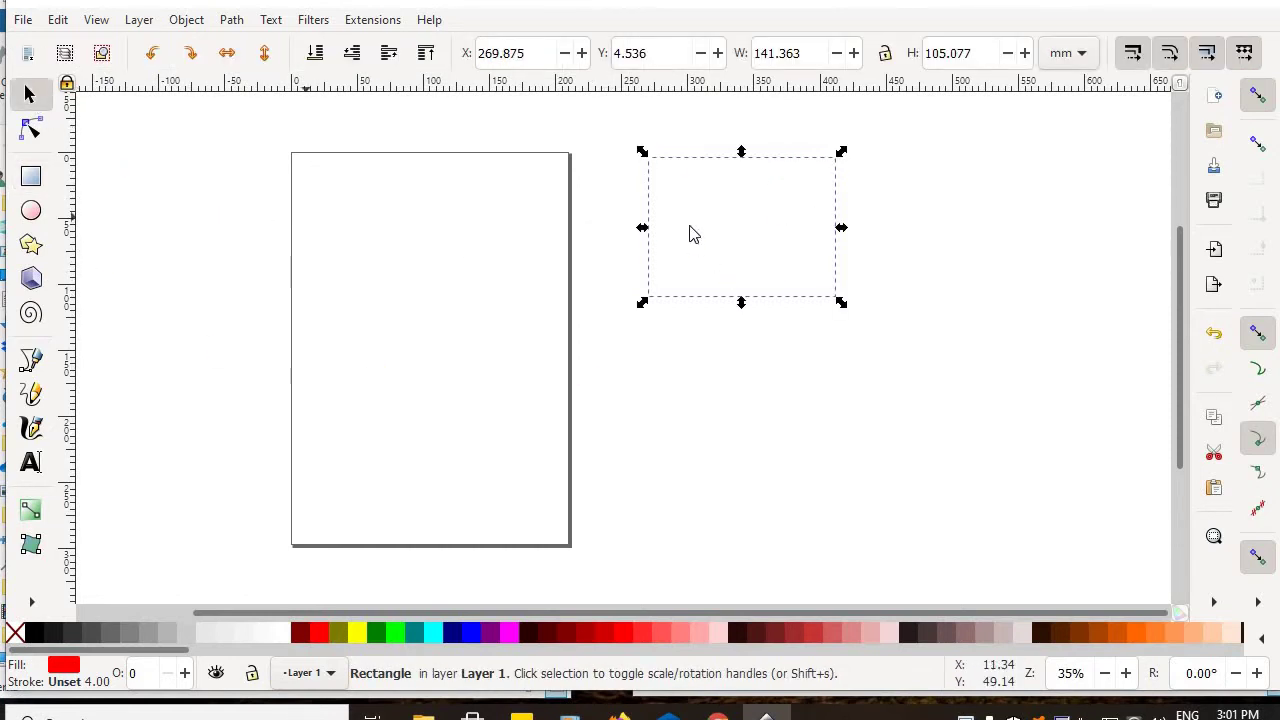
left_click(604, 168)
left_click_drag(610, 124, 938, 374)
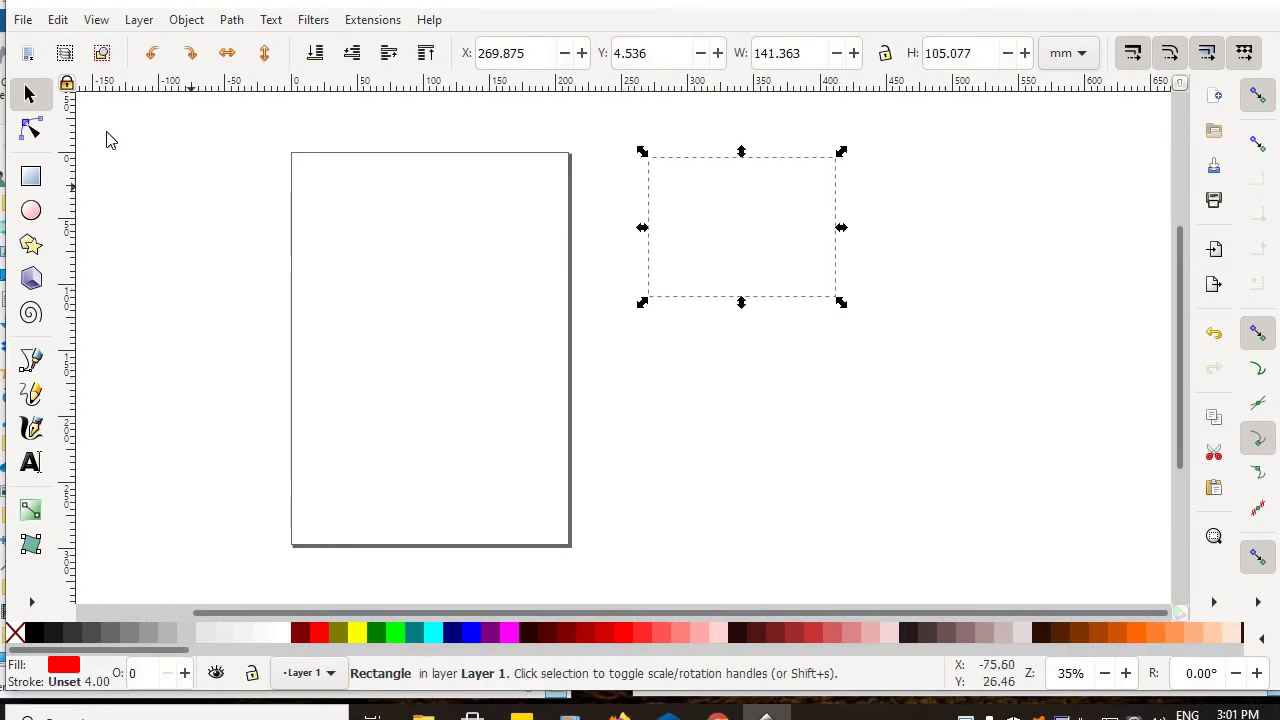
left_click_drag(97, 124, 434, 586)
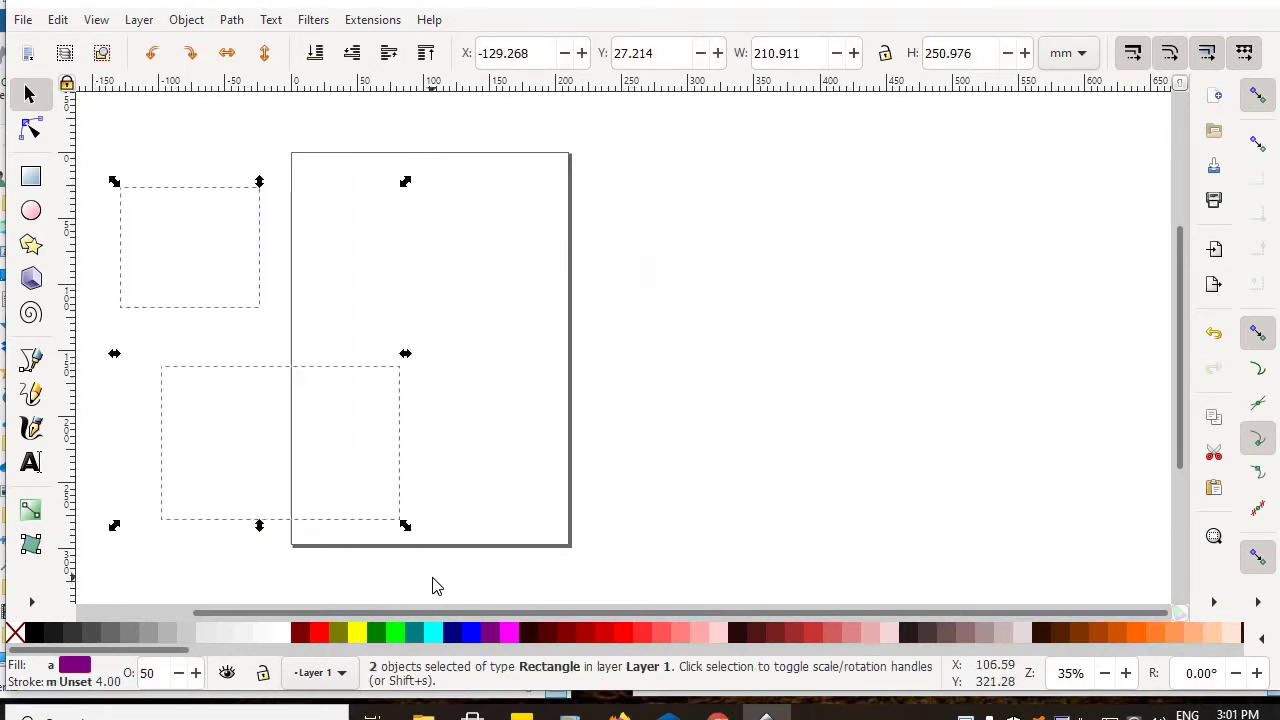
Step: Clear the selection and rubber-band select the left, top-left and right rectangles together
left_click(104, 129)
left_click_drag(518, 576, 942, 580)
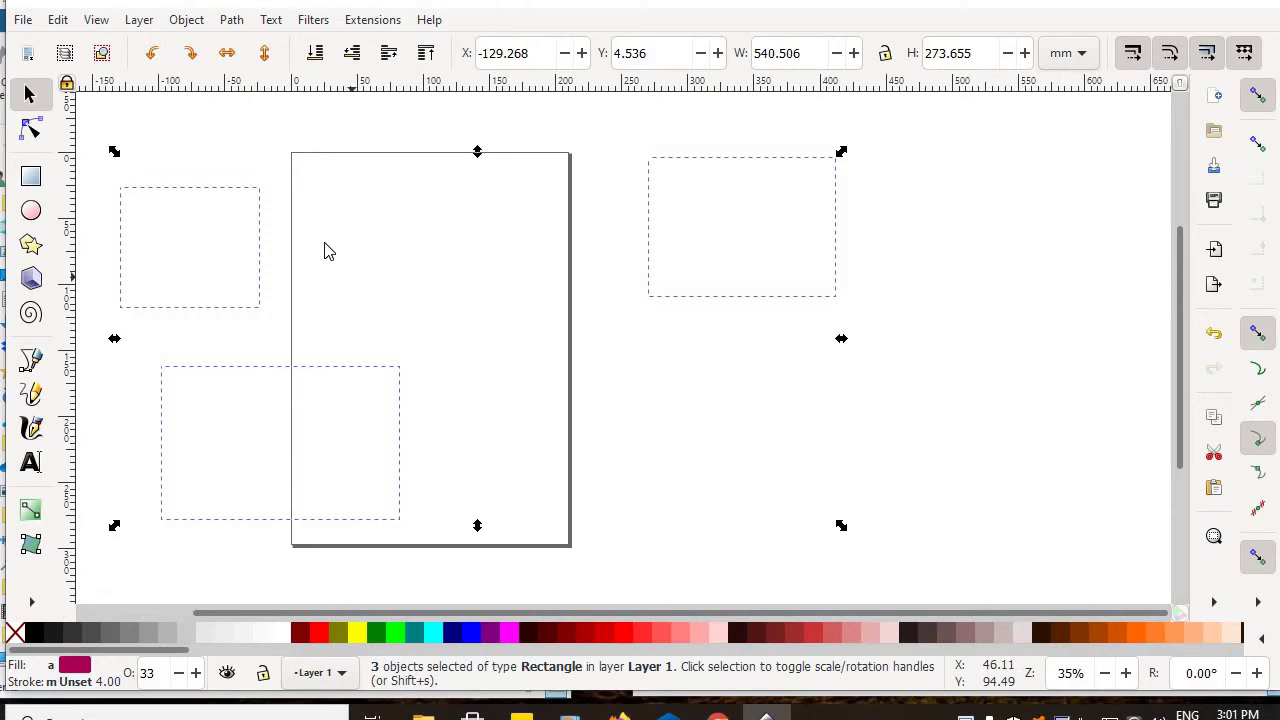
Step: Open the Layers panel via Layer > Layers..., revealing Layer 1 at 0.0 opacity
left_click(140, 26)
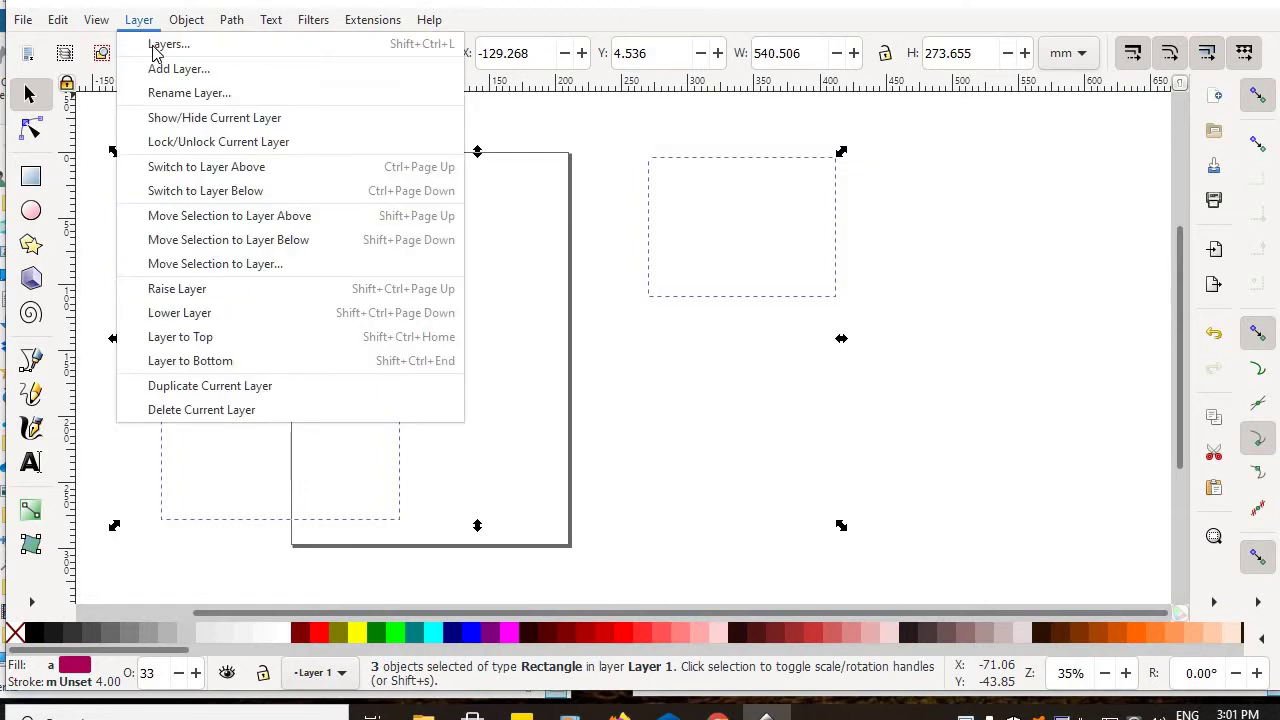
left_click(160, 45)
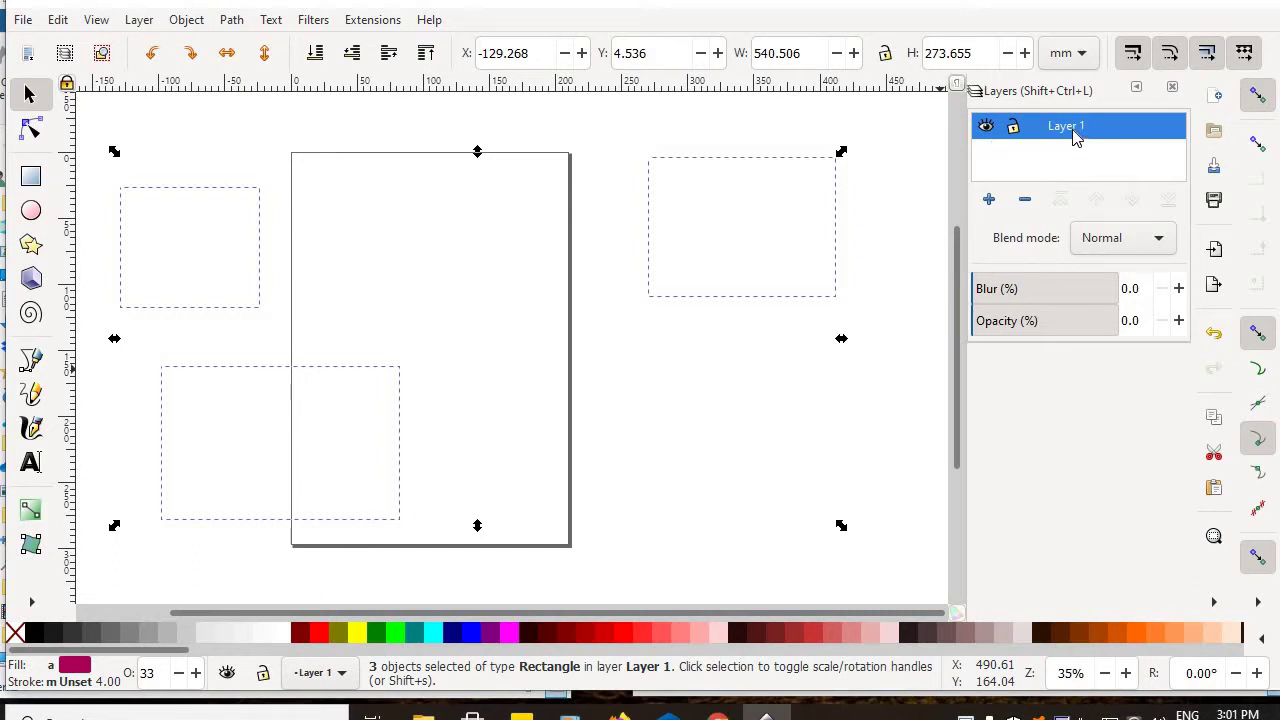
left_click(139, 22)
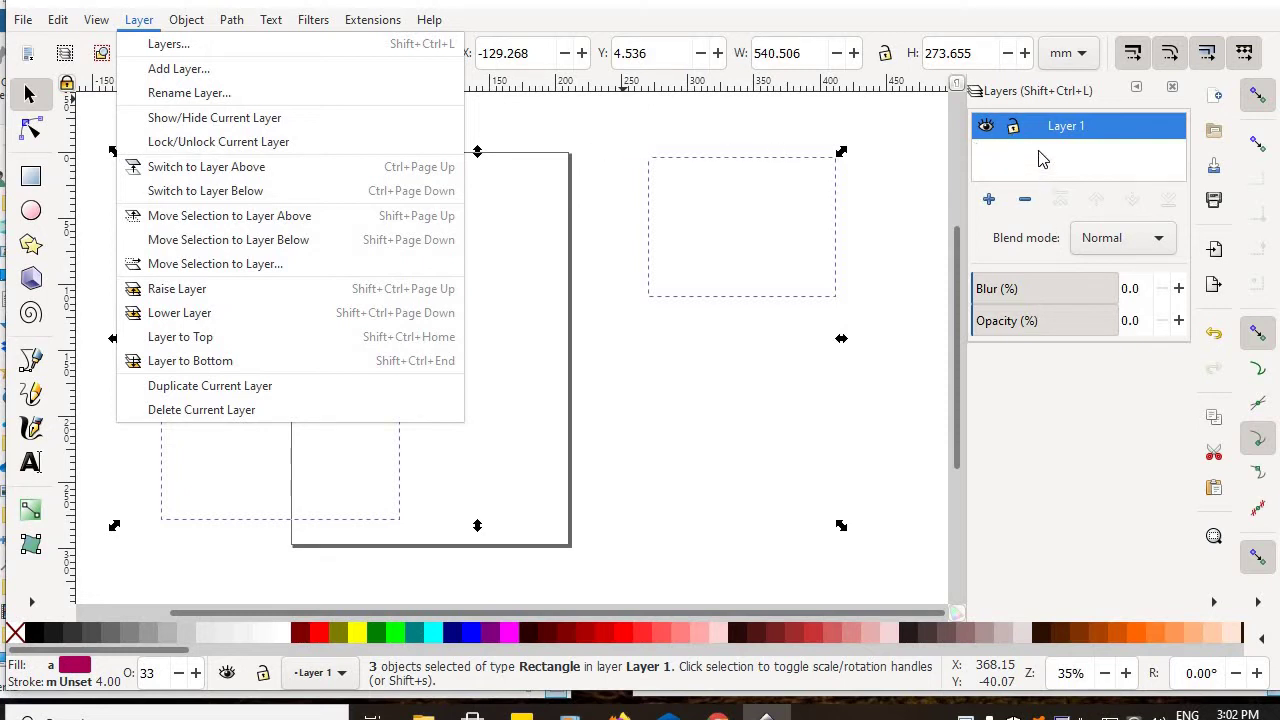
Step: Dismiss the Layer menu, leaving Layer 1's 0.0% opacity visible in the panel
left_click(1046, 95)
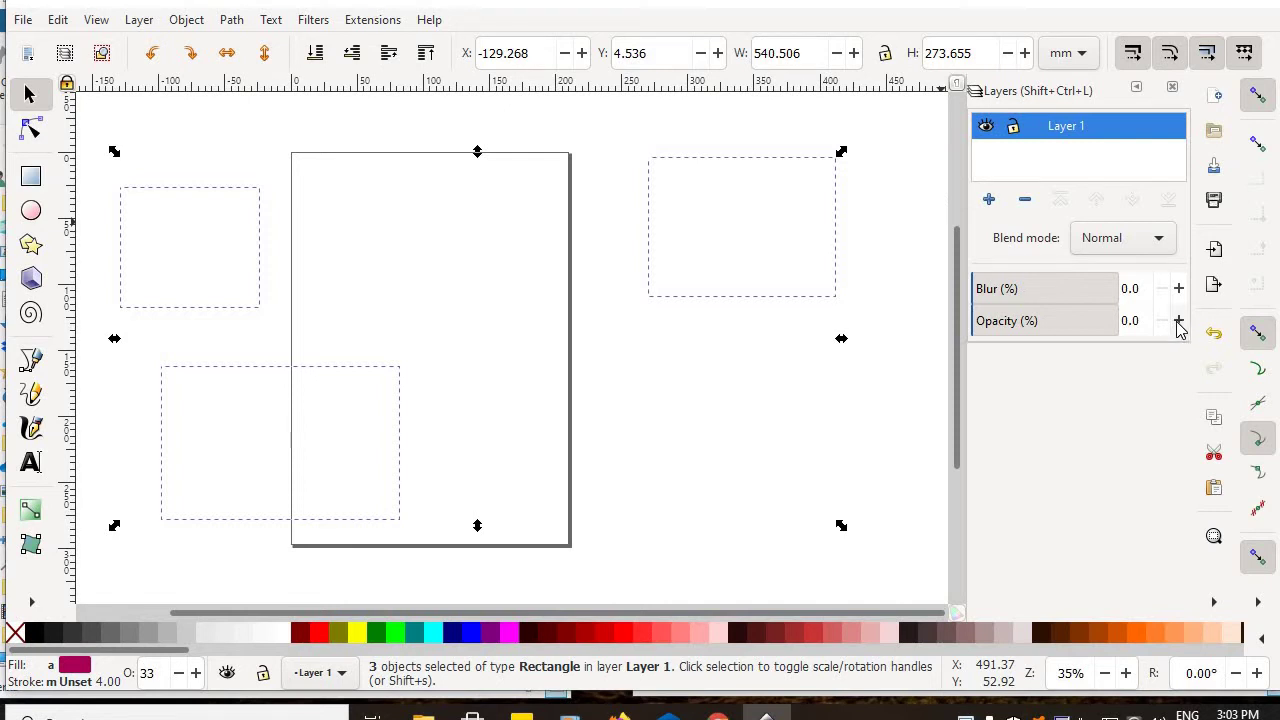
Step: Raise Layer 1's opacity to 100%, then select the still-invisible top-left rectangle
left_click_drag(1179, 323, 1179, 323)
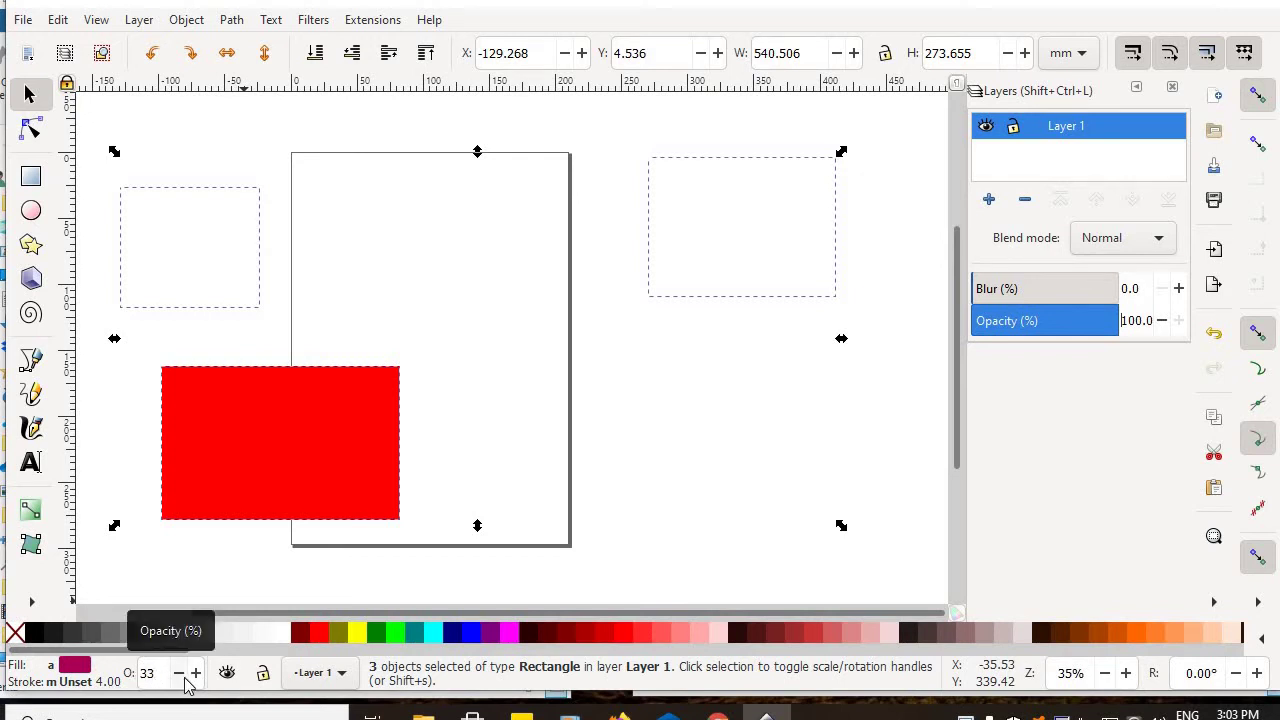
left_click(200, 128)
left_click_drag(183, 320, 323, 343)
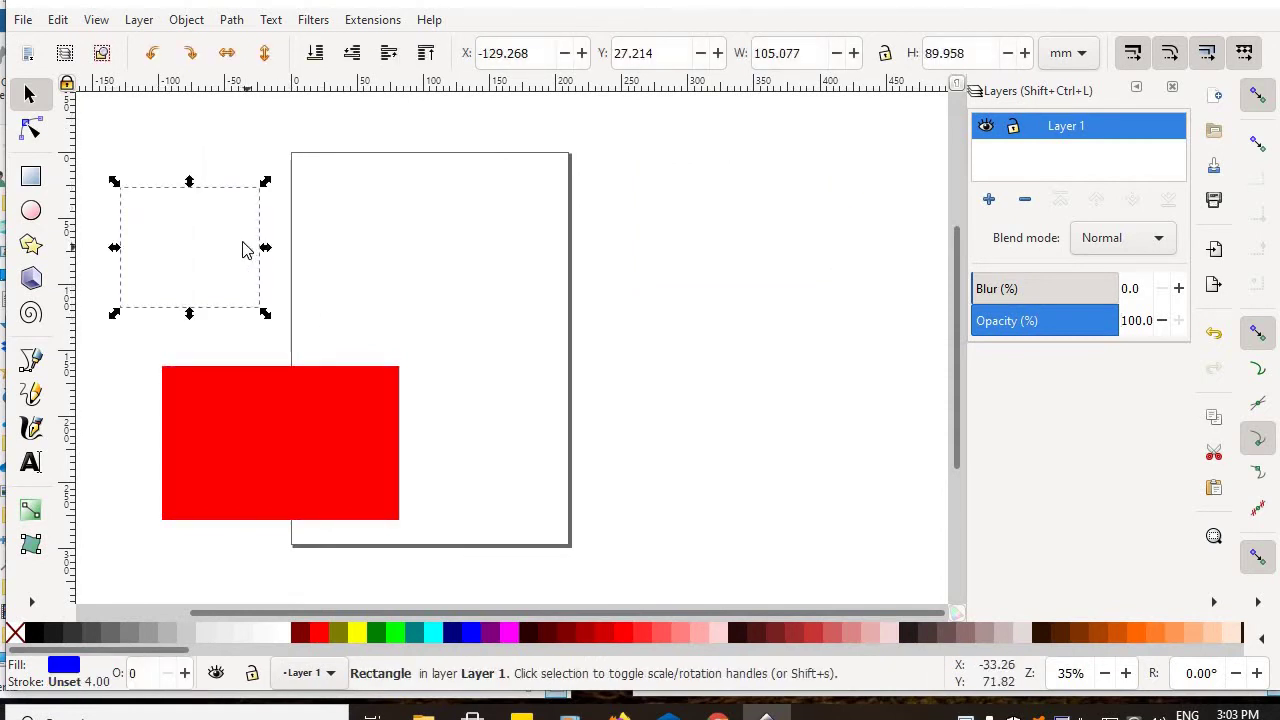
Step: Raise the top-left rectangle's object opacity from 0 to 100, making it solid blue
left_click(186, 675)
left_click_drag(186, 675, 186, 675)
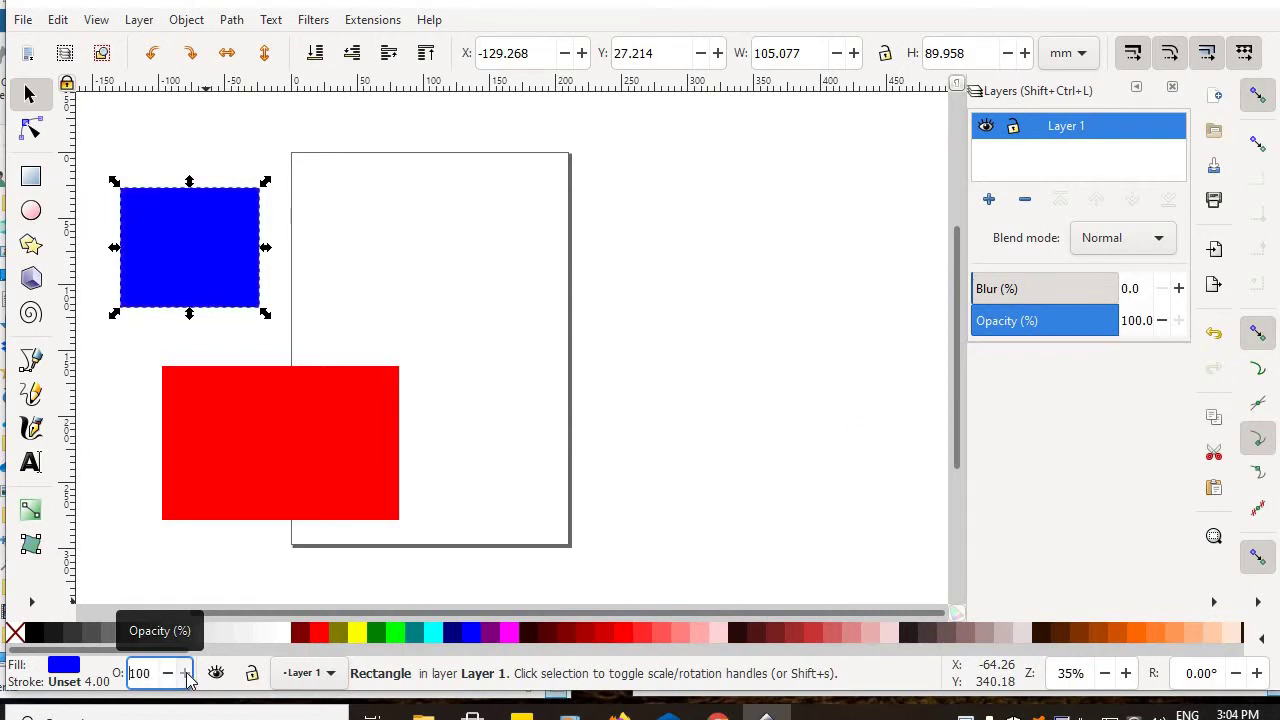
left_click(277, 343)
left_click(202, 258)
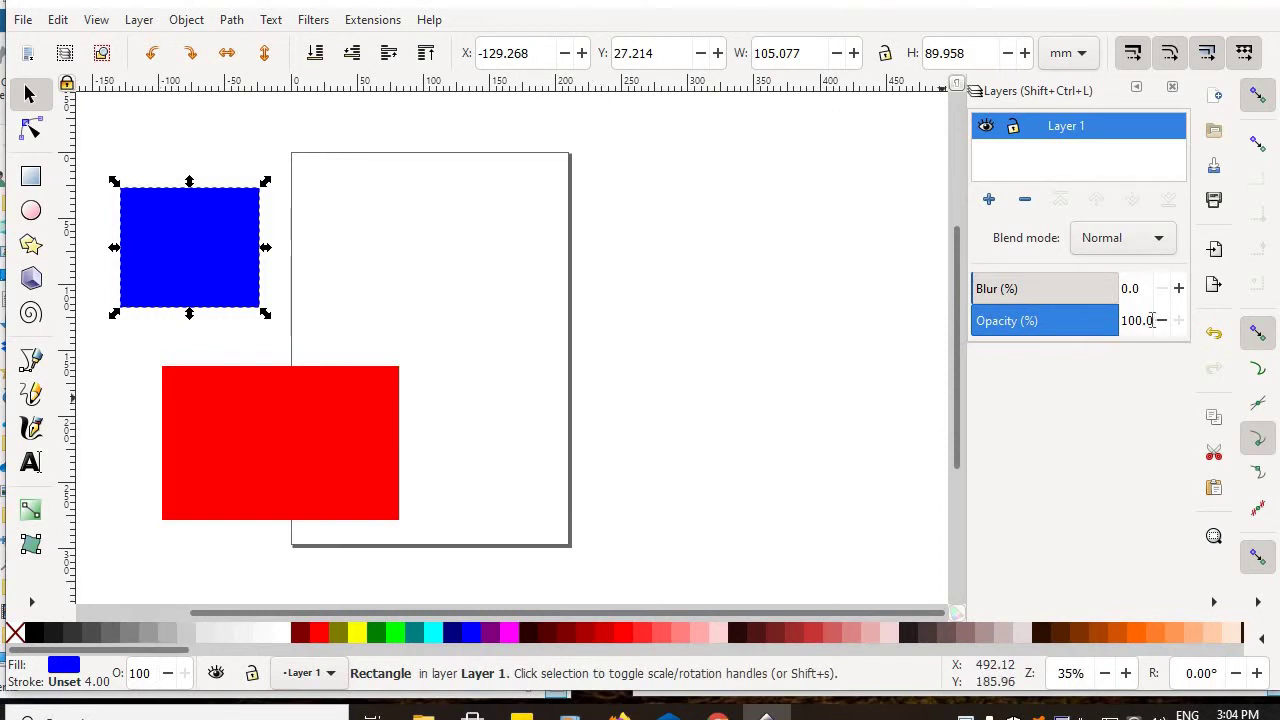
Step: Toggle Layer 1's visibility repeatedly, ending visible with blue and red rectangles showing
left_click(986, 129)
left_click(986, 129)
left_click(986, 129)
left_click(986, 129)
left_click(986, 129)
left_click(986, 129)
left_click(986, 129)
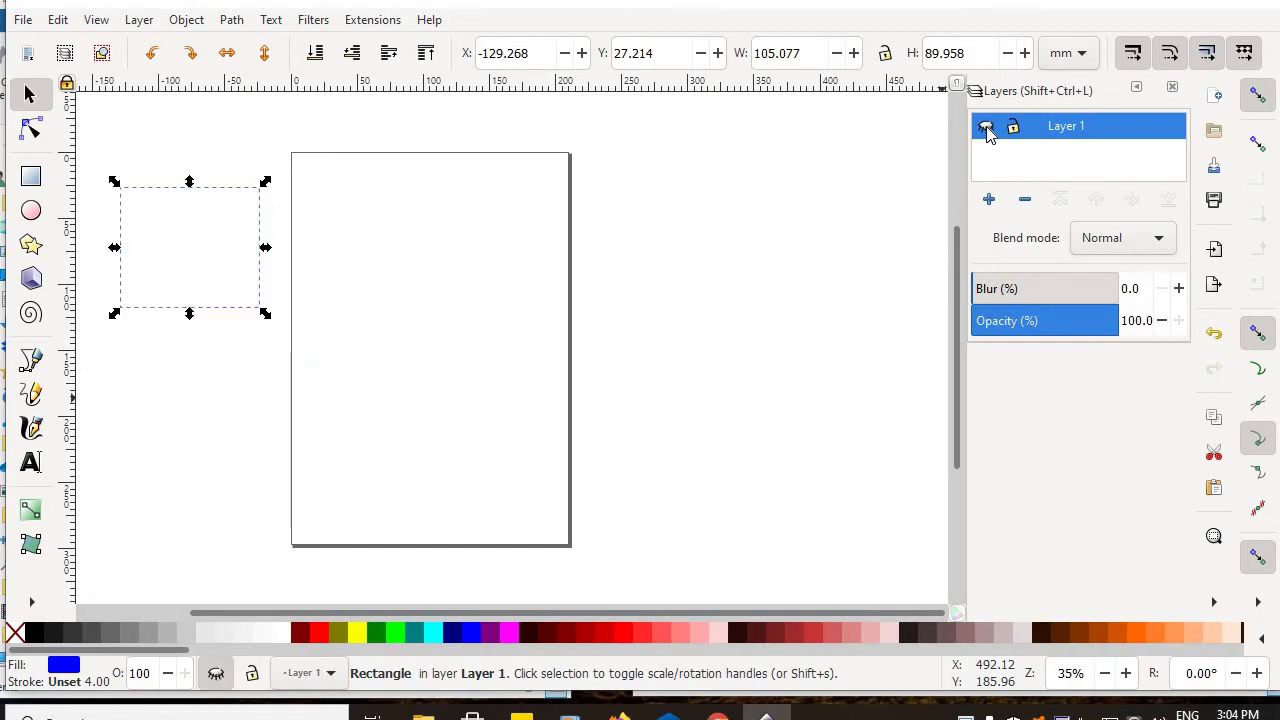
left_click(988, 131)
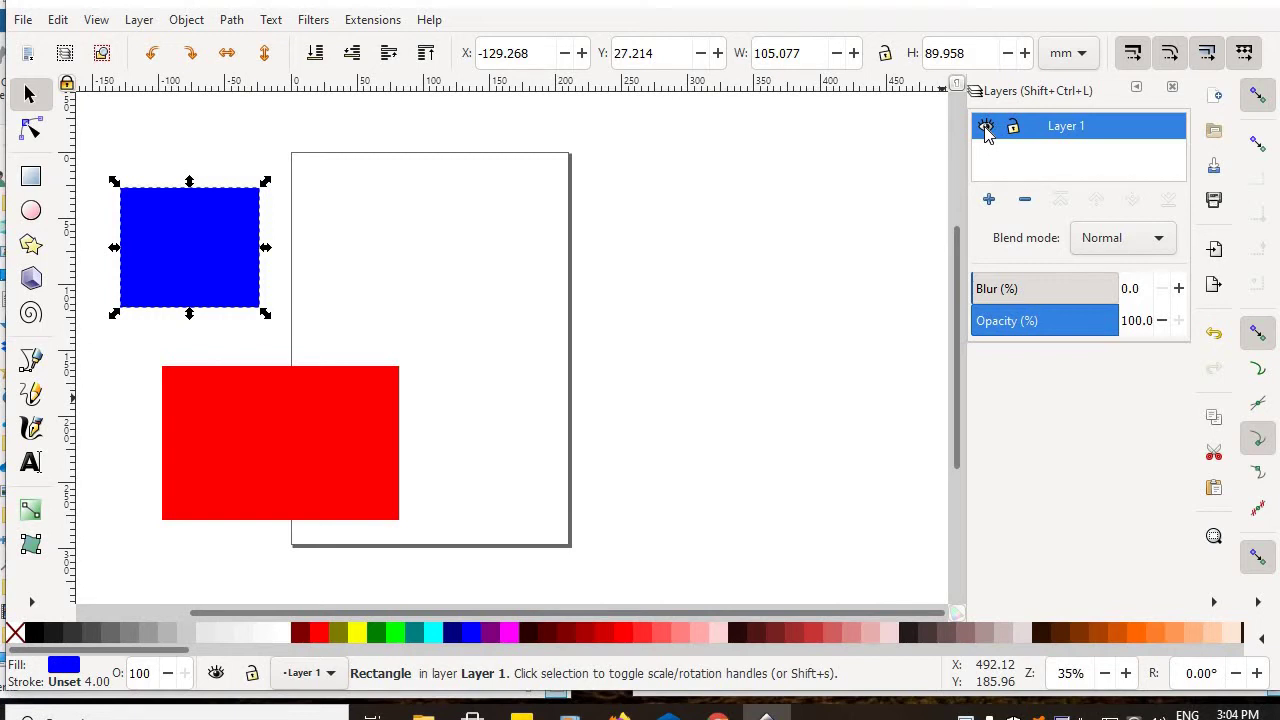
left_click(986, 131)
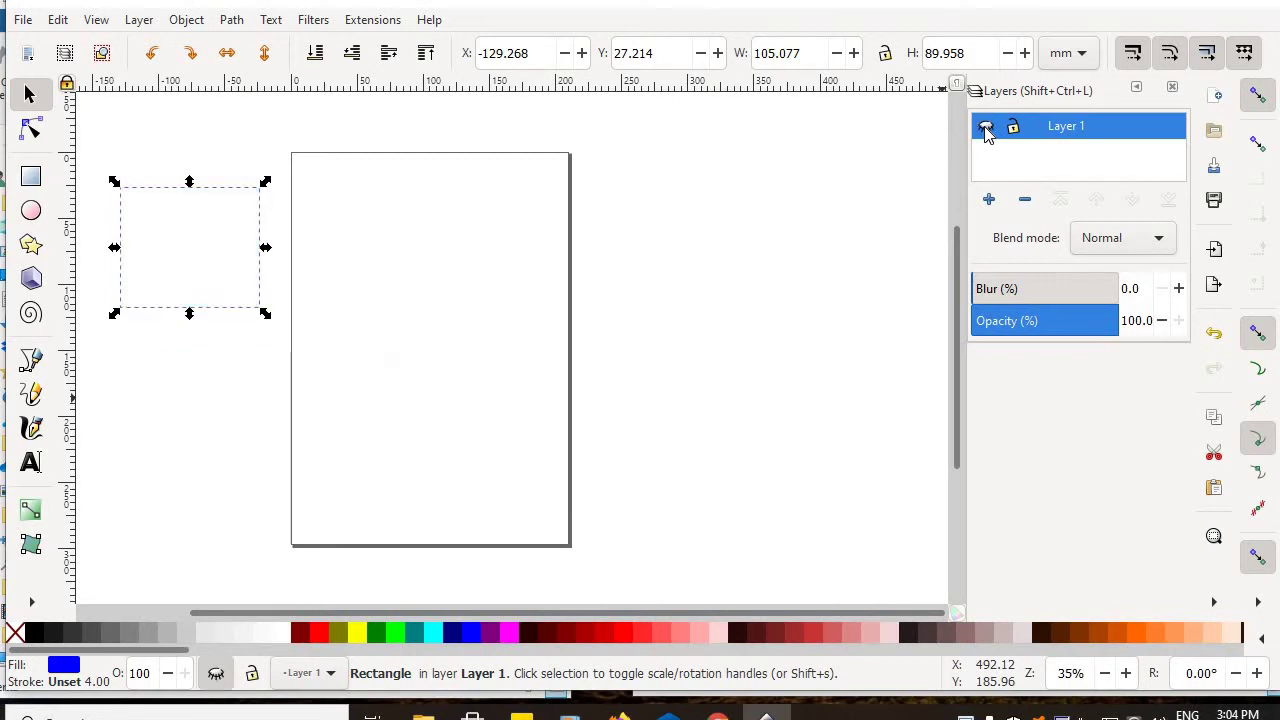
left_click(986, 131)
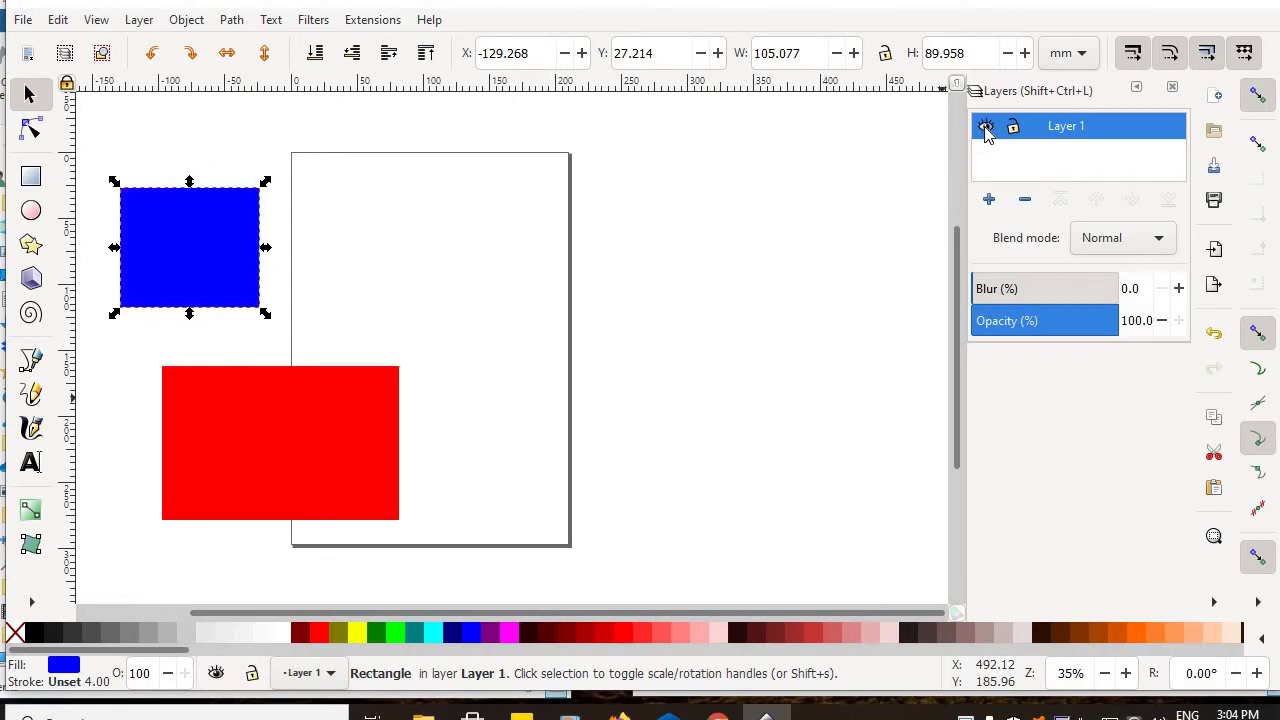
left_click(986, 131)
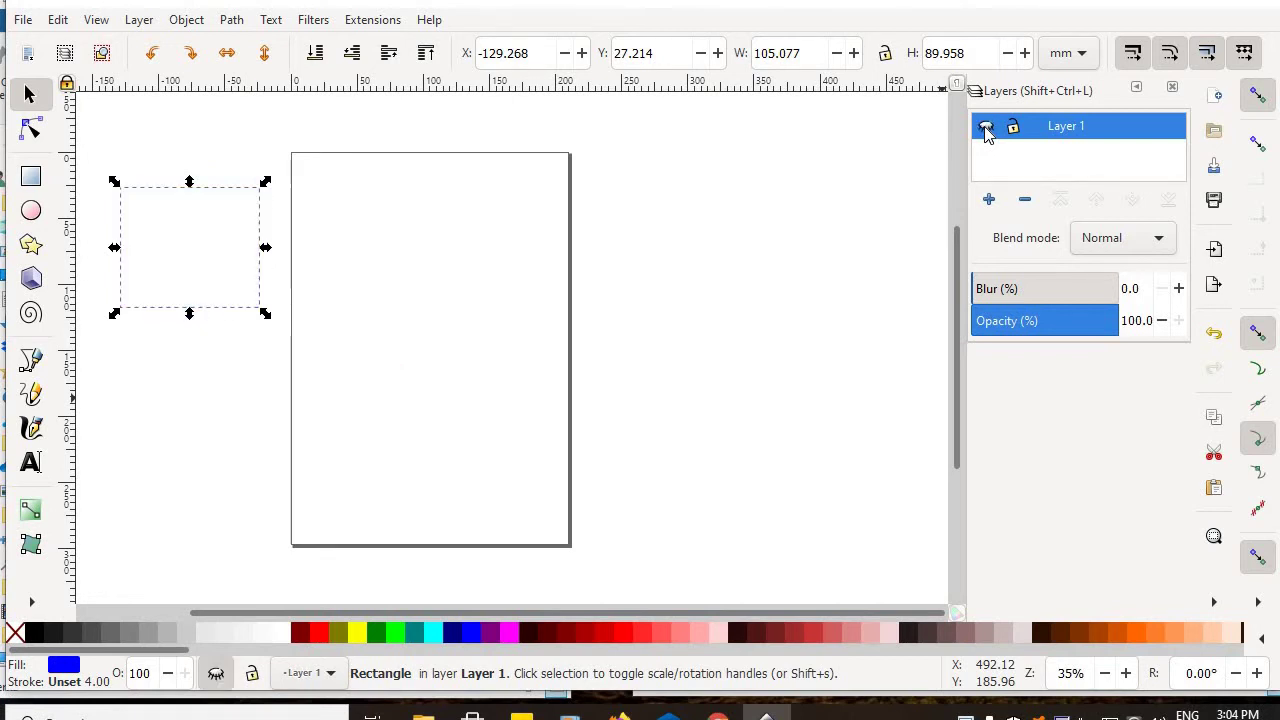
left_click(986, 131)
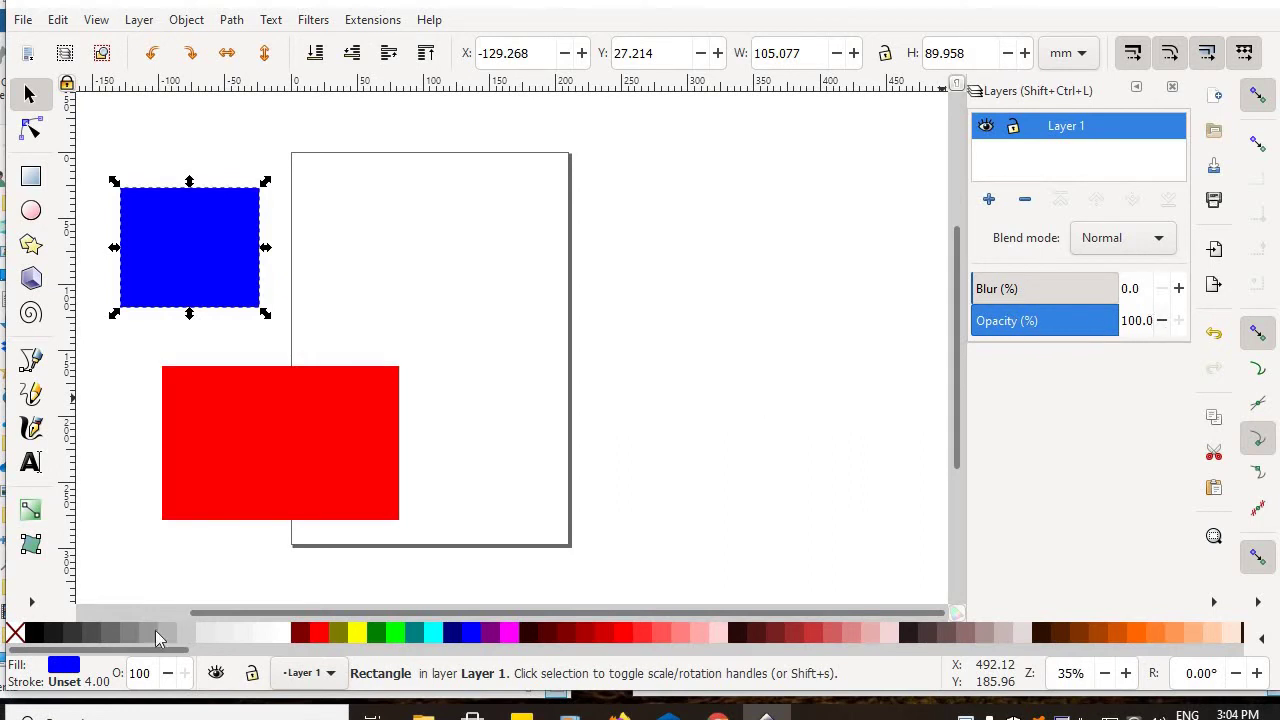
Step: Select the hidden right-hand rectangle and view its Fill and Stroke: red ff0000ff, opacity 0.0%
left_click(244, 414)
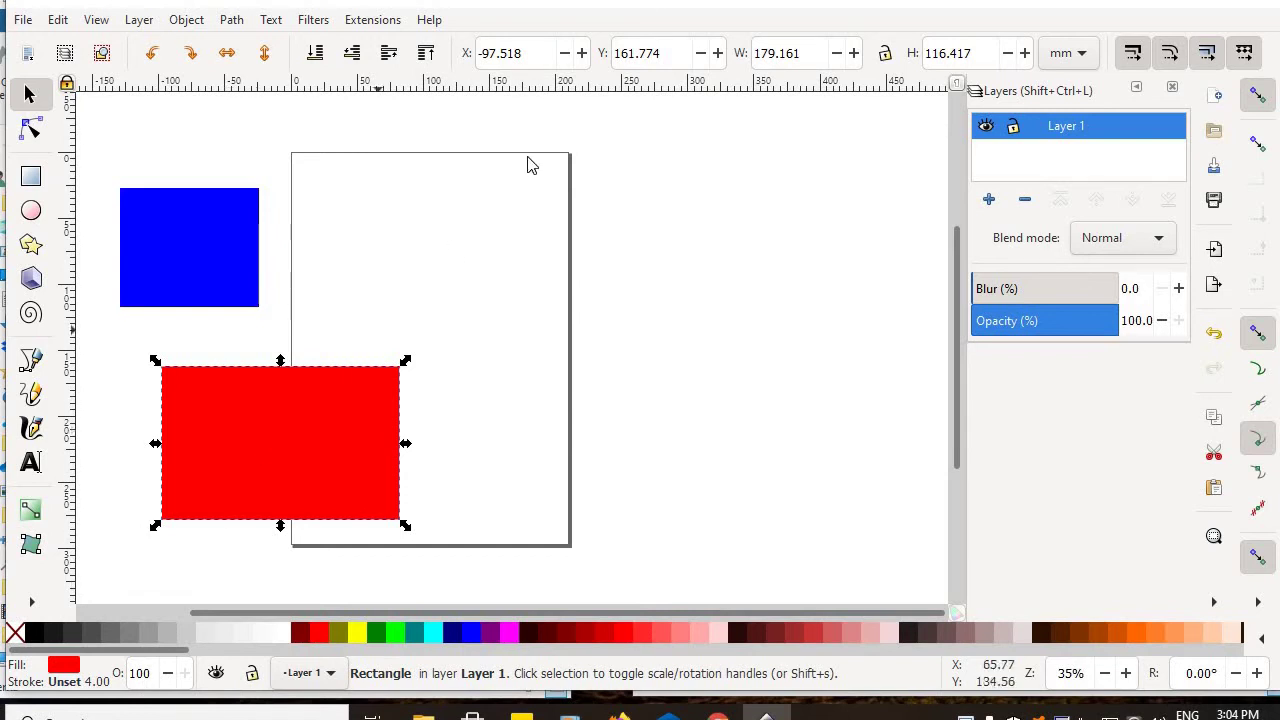
left_click_drag(558, 120, 923, 497)
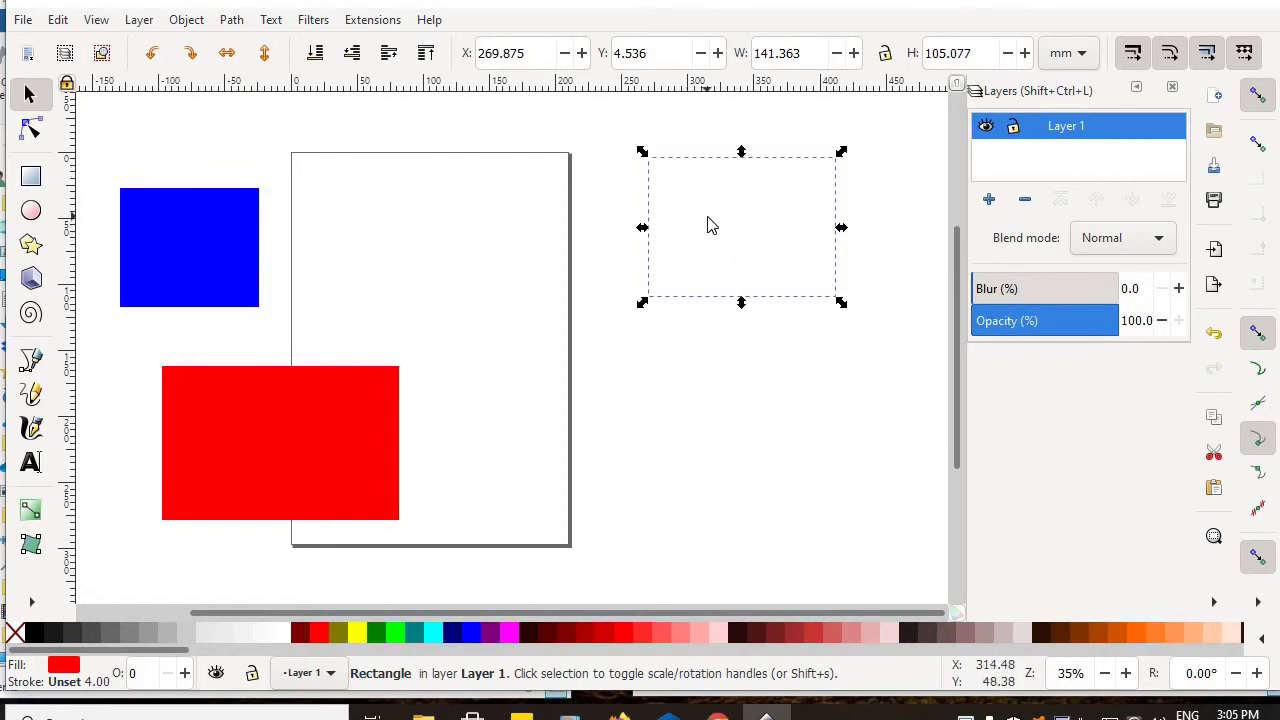
left_click(1172, 87)
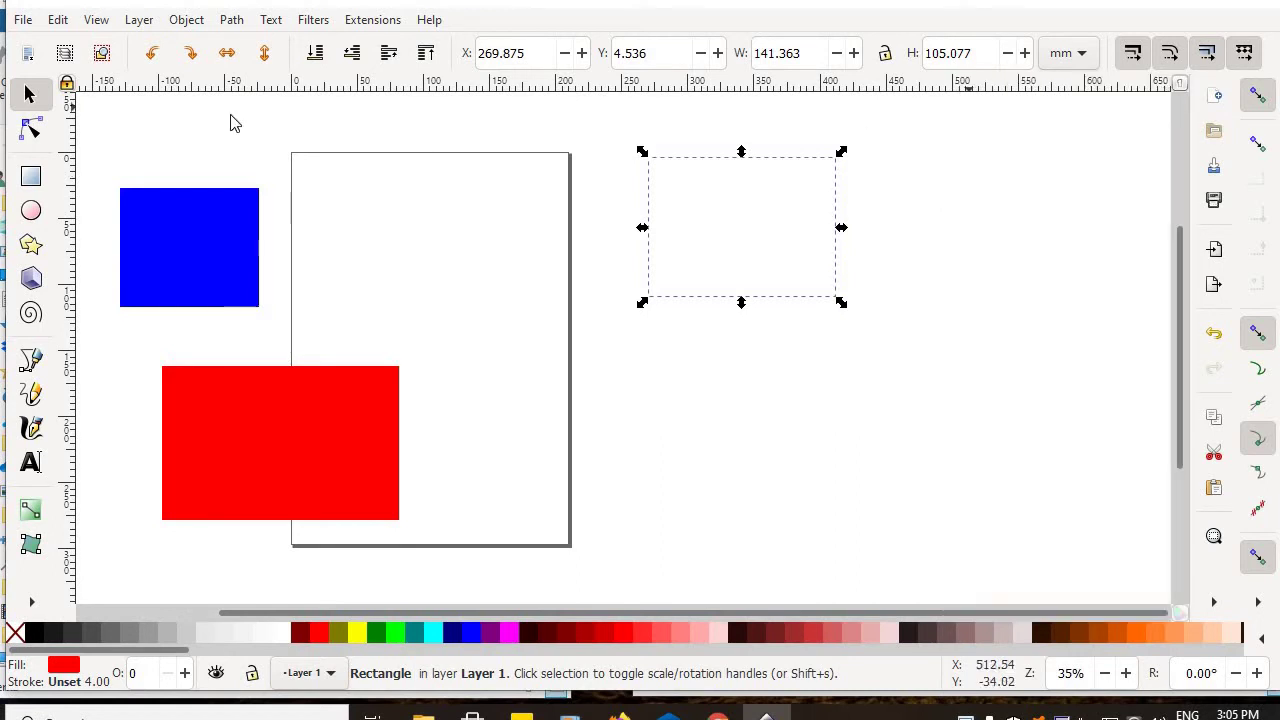
left_click(188, 22)
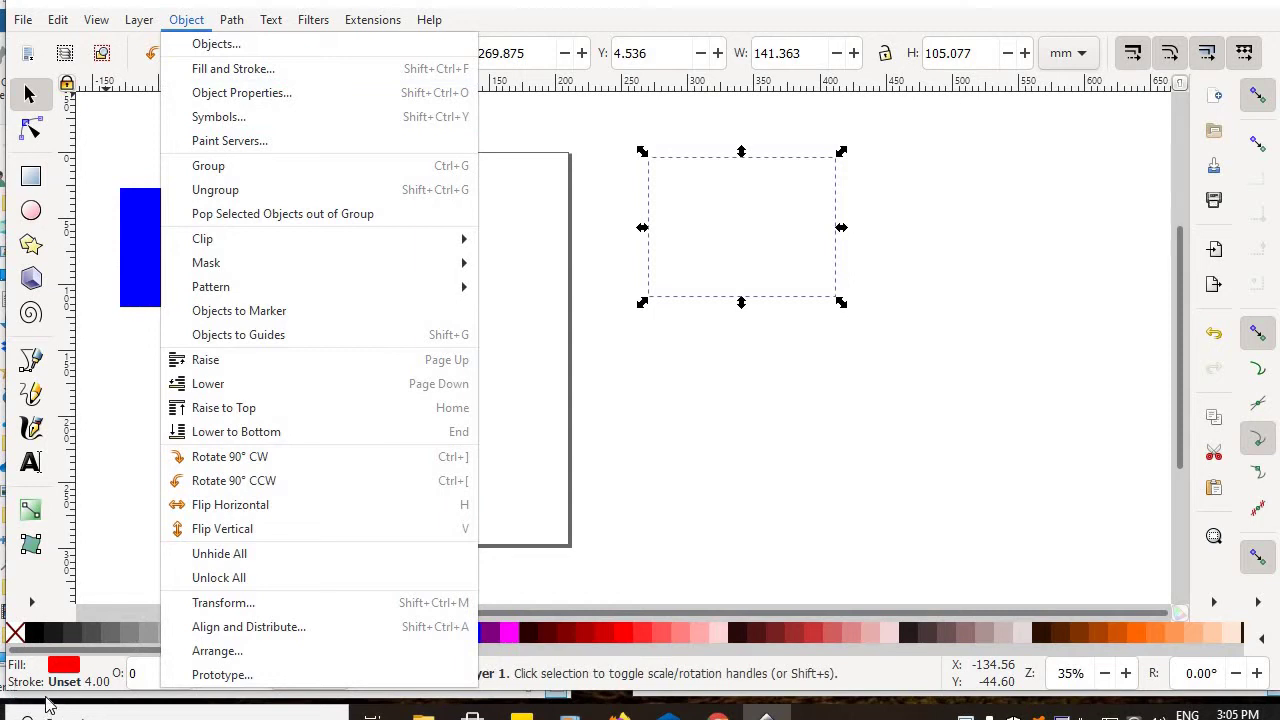
left_click(233, 68)
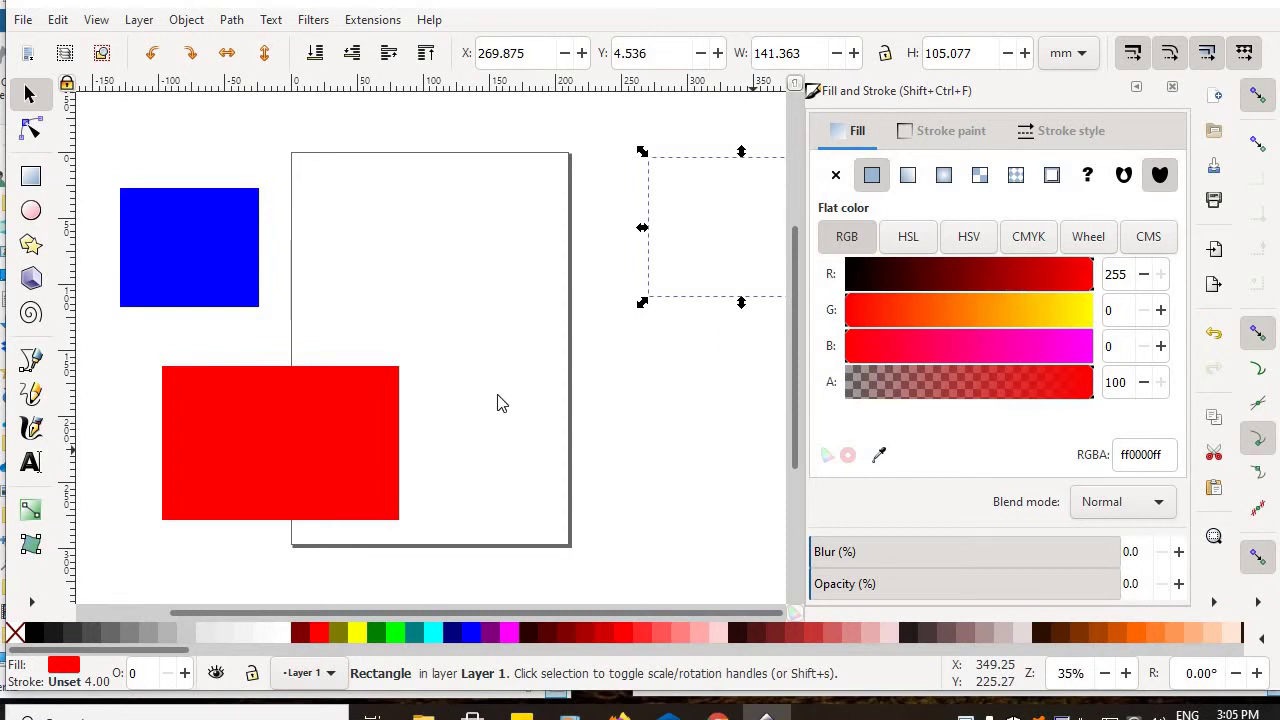
Step: Select the red rectangle and lower its fill alpha to 0 (RGBA ff000000)
left_click(463, 380)
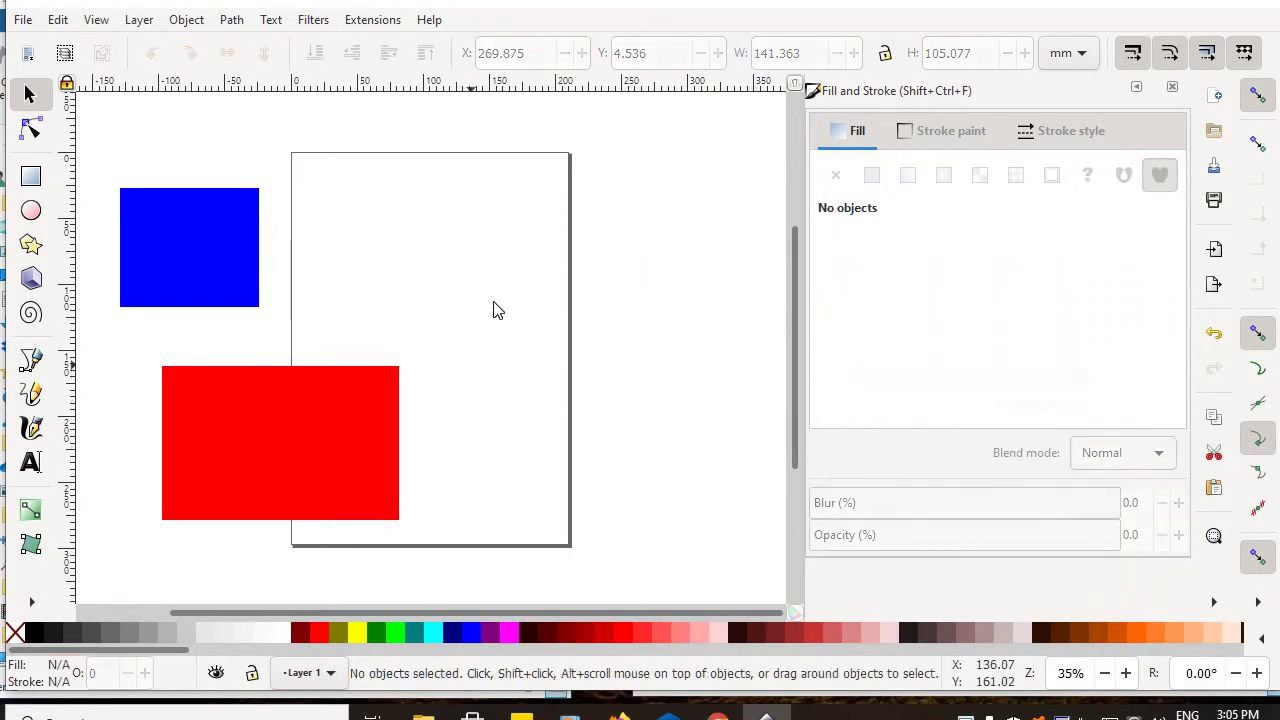
left_click(307, 431)
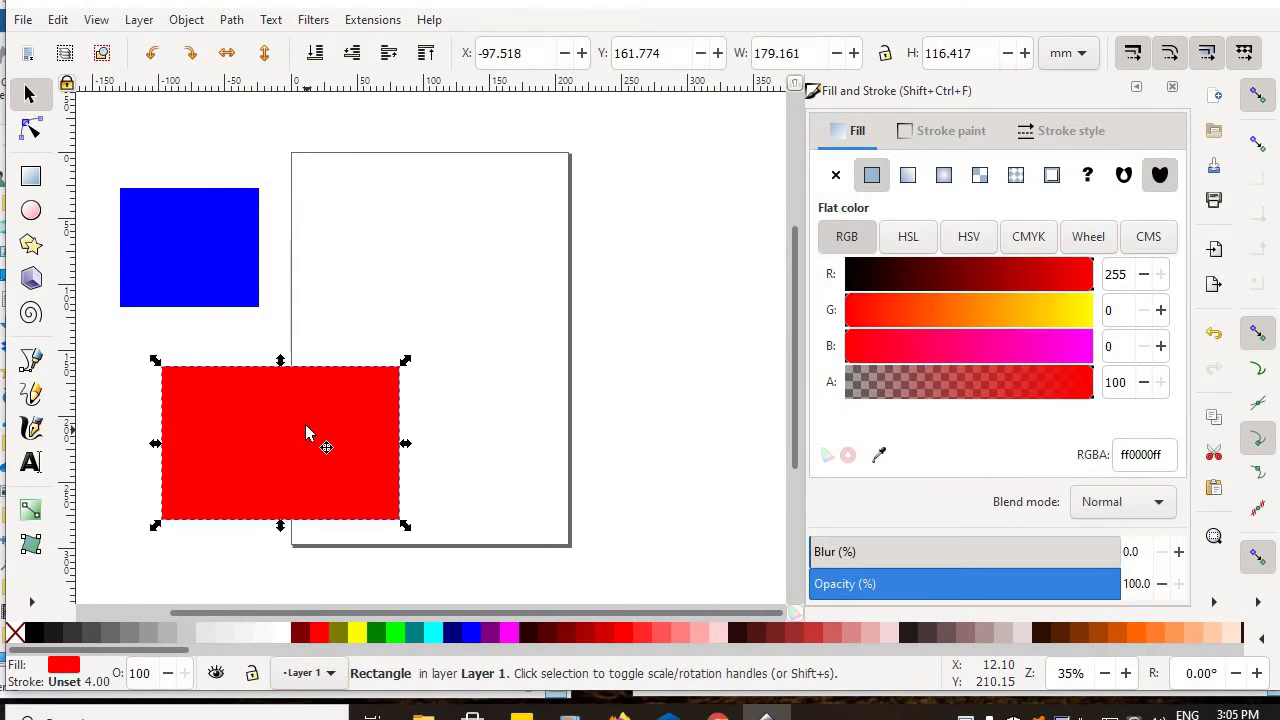
left_click(1143, 383)
left_click(1143, 383)
left_click(1143, 383)
left_click(1143, 383)
left_click_drag(1143, 383, 1143, 383)
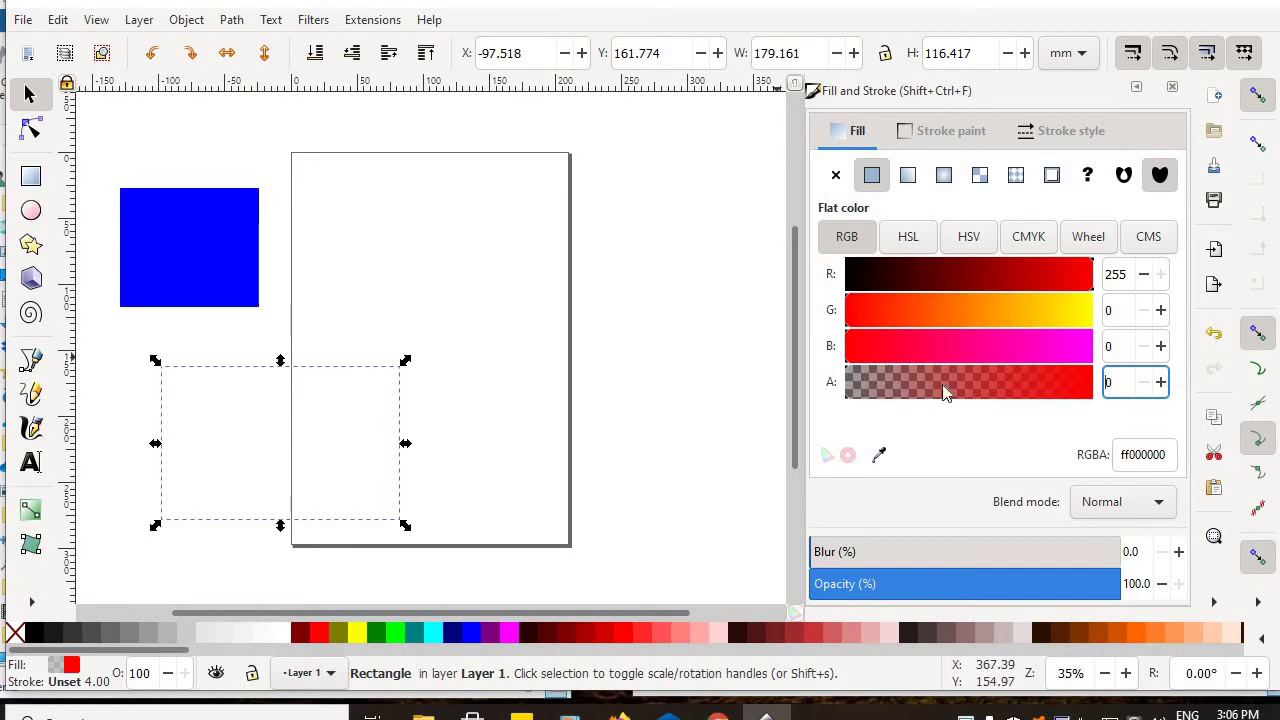
Step: Restore the red fill's alpha to 100 (RGBA ff0000ff) and return to the Layers panel
left_click(1161, 382)
left_click_drag(1161, 382, 1161, 382)
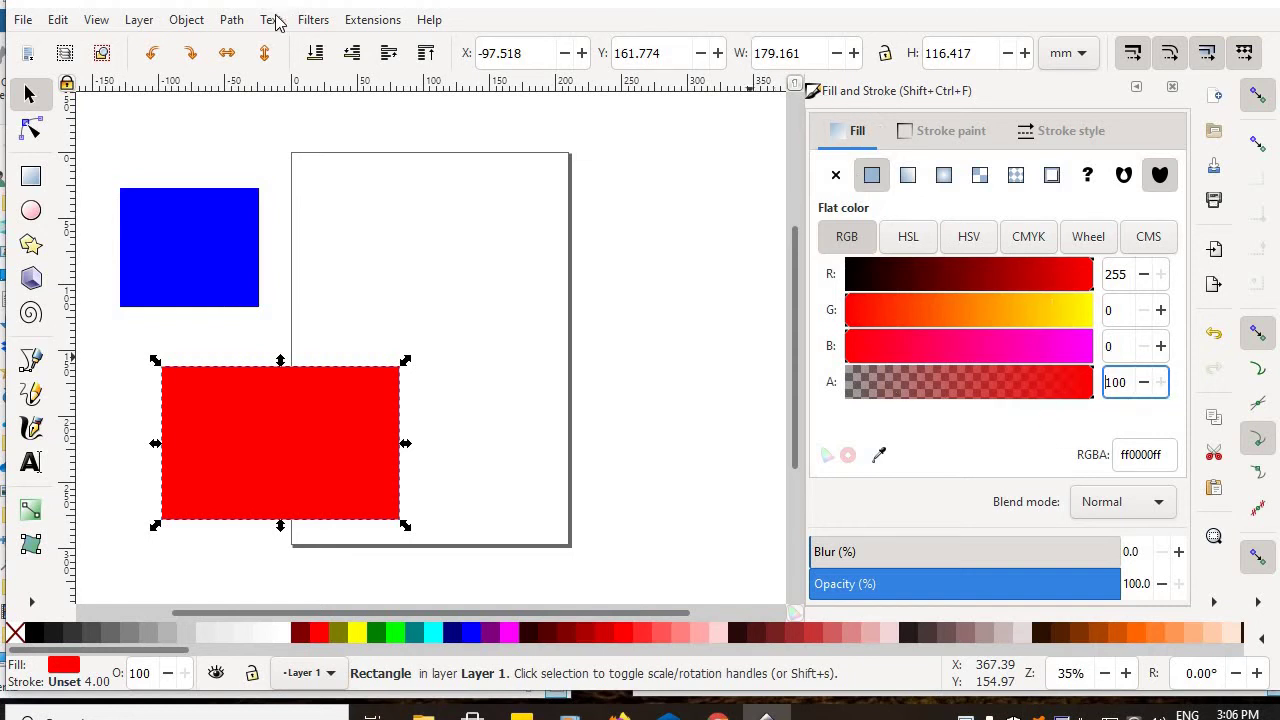
left_click(178, 22)
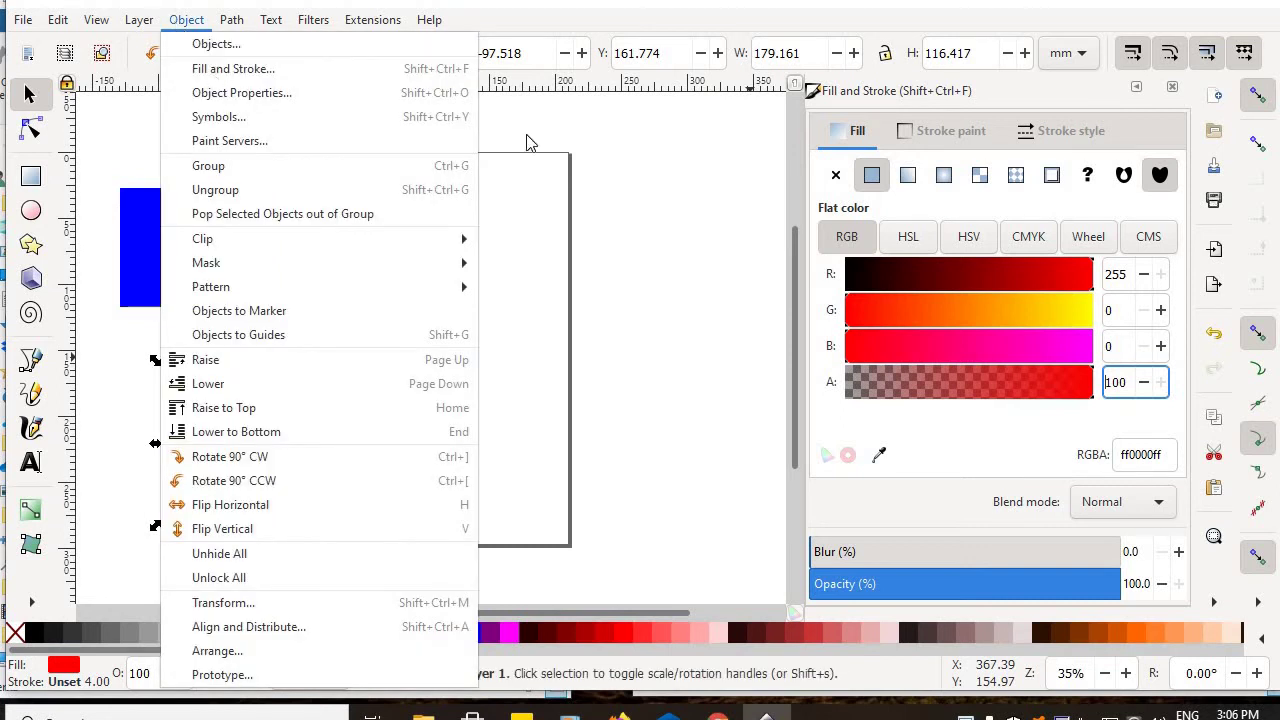
left_click(897, 113)
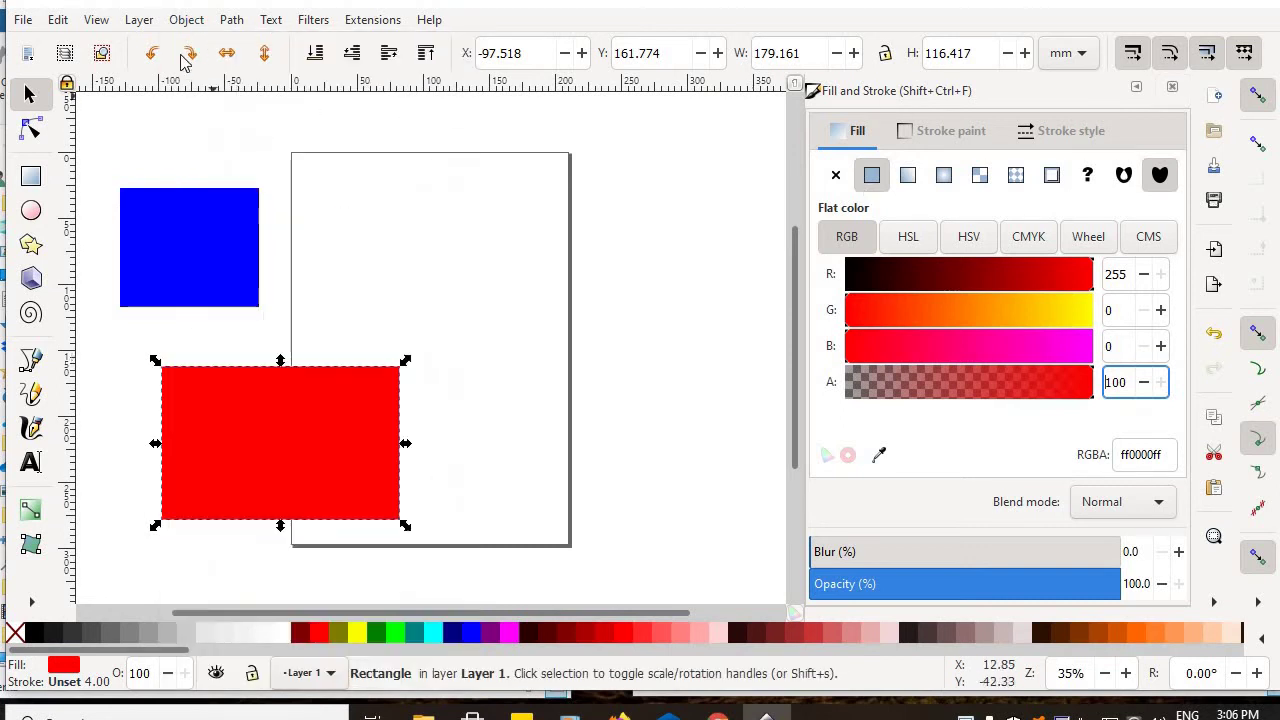
left_click(148, 22)
left_click(148, 22)
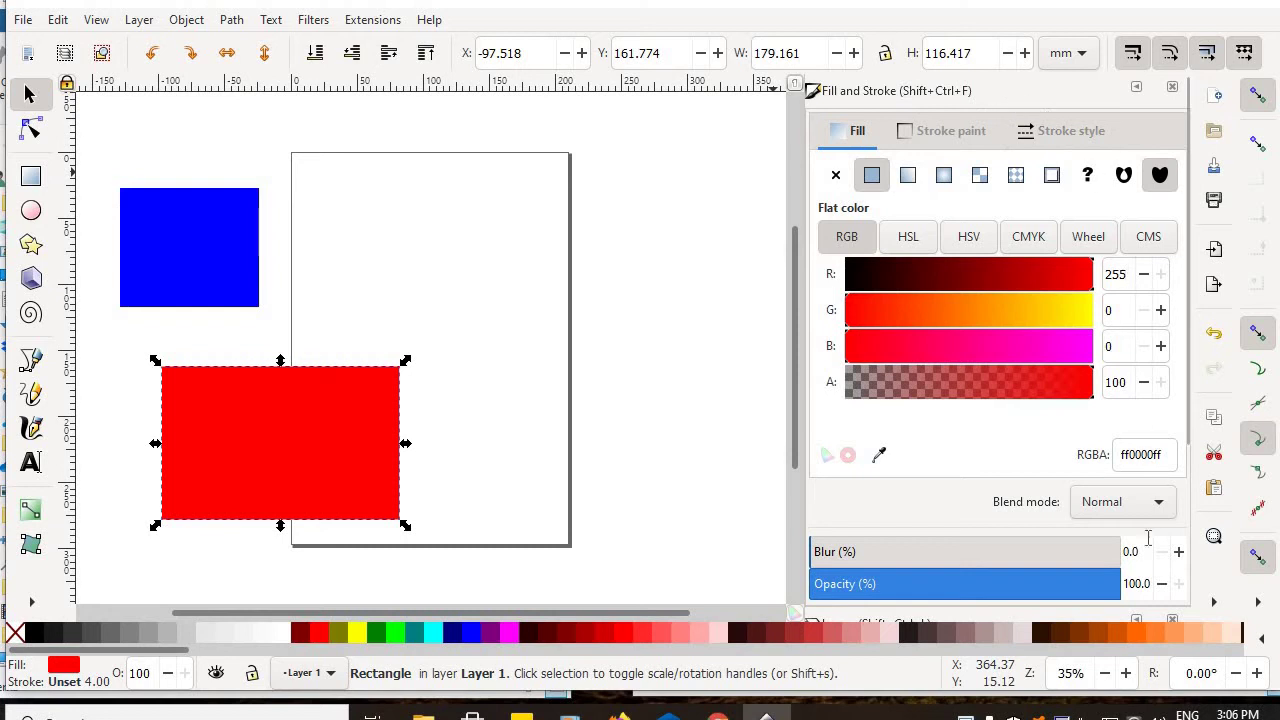
left_click(1171, 91)
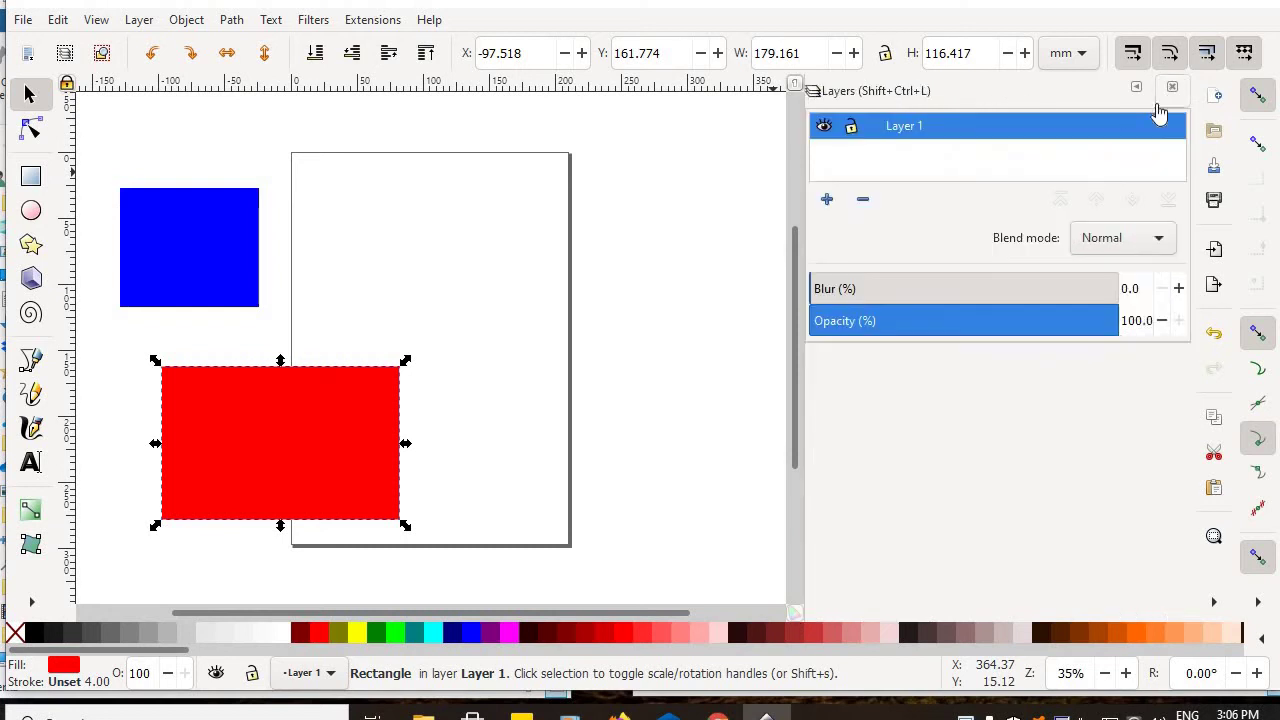
left_click(823, 127)
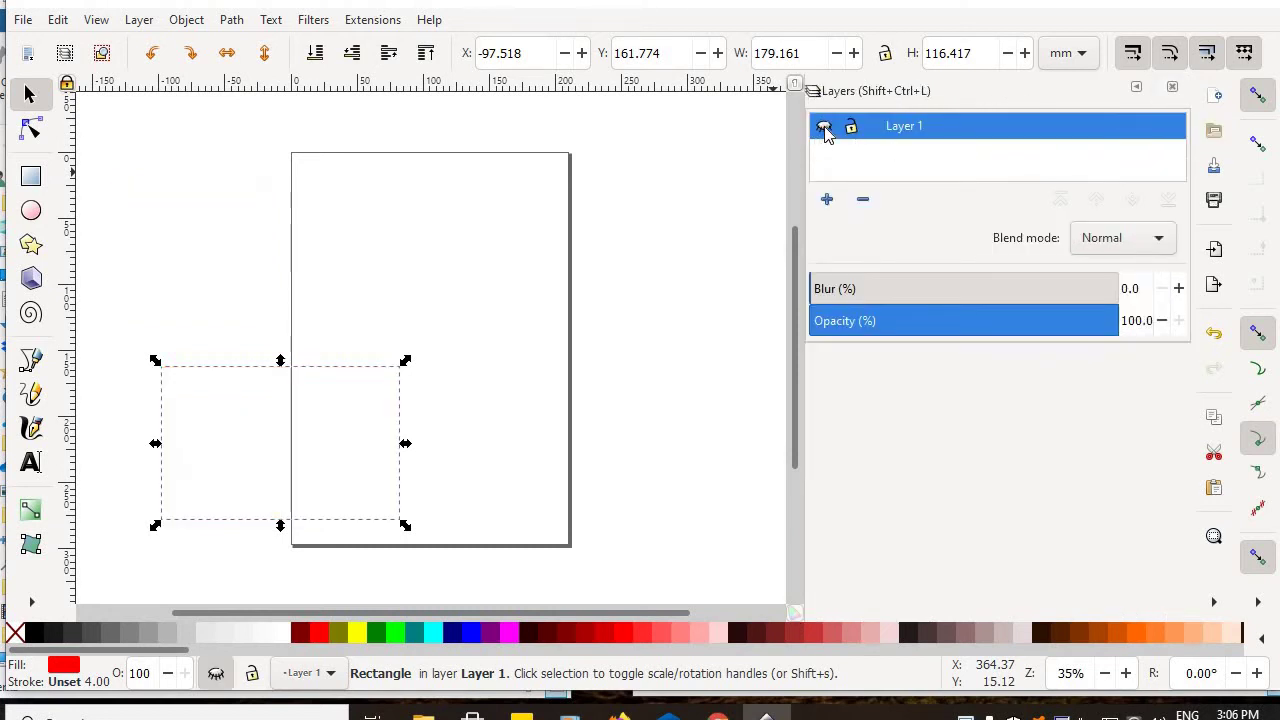
left_click(823, 127)
left_click(823, 127)
left_click(823, 127)
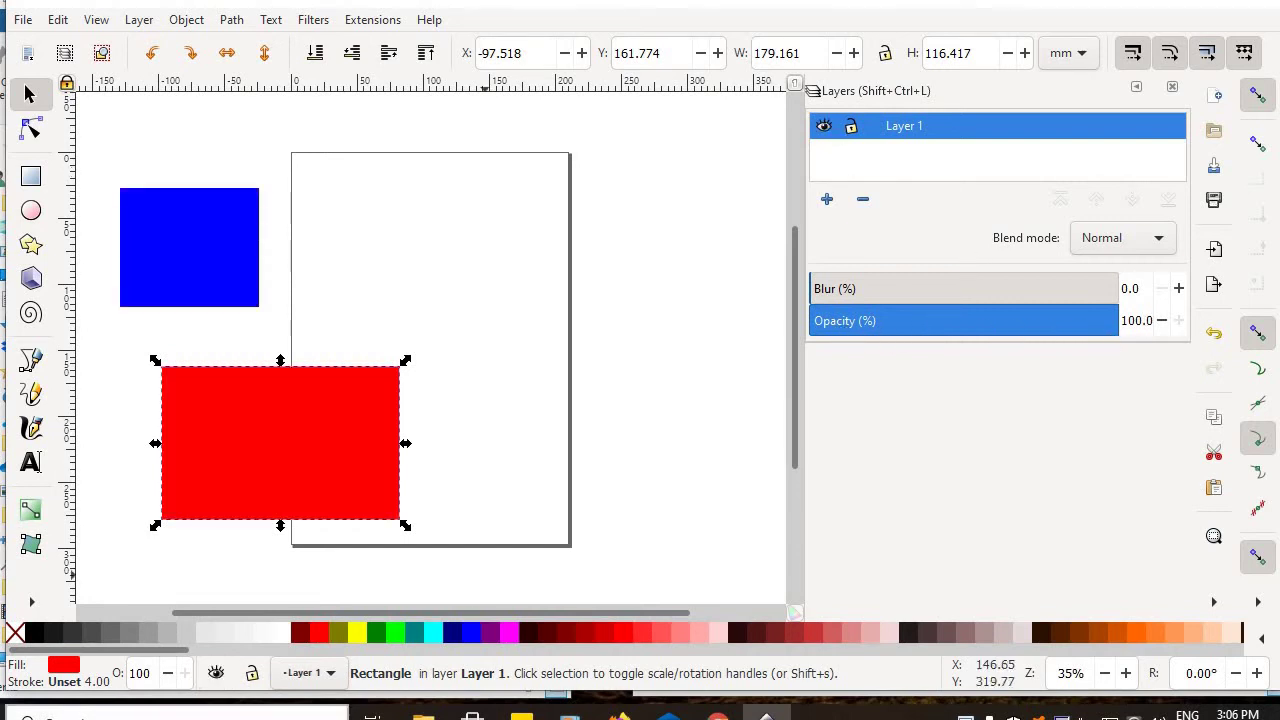
left_click(189, 269)
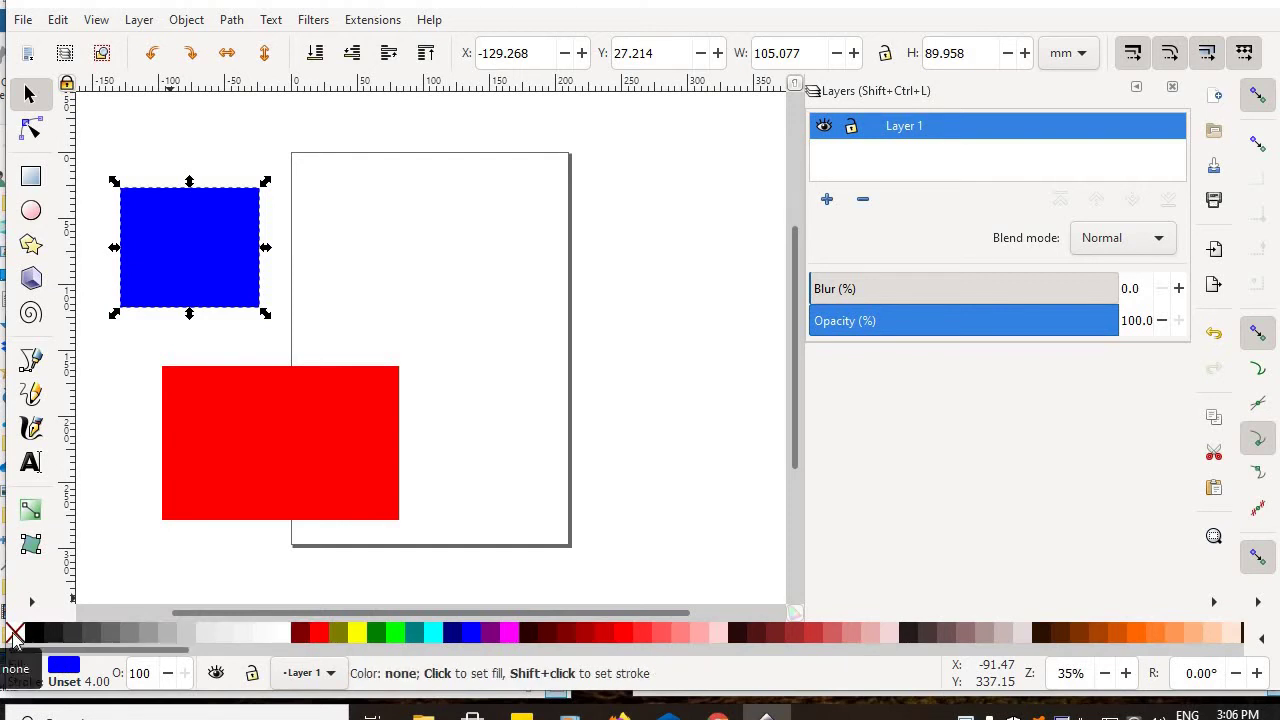
Step: Give the red rectangle an olive fill and a dark blue stroke from the palette
left_click(250, 464)
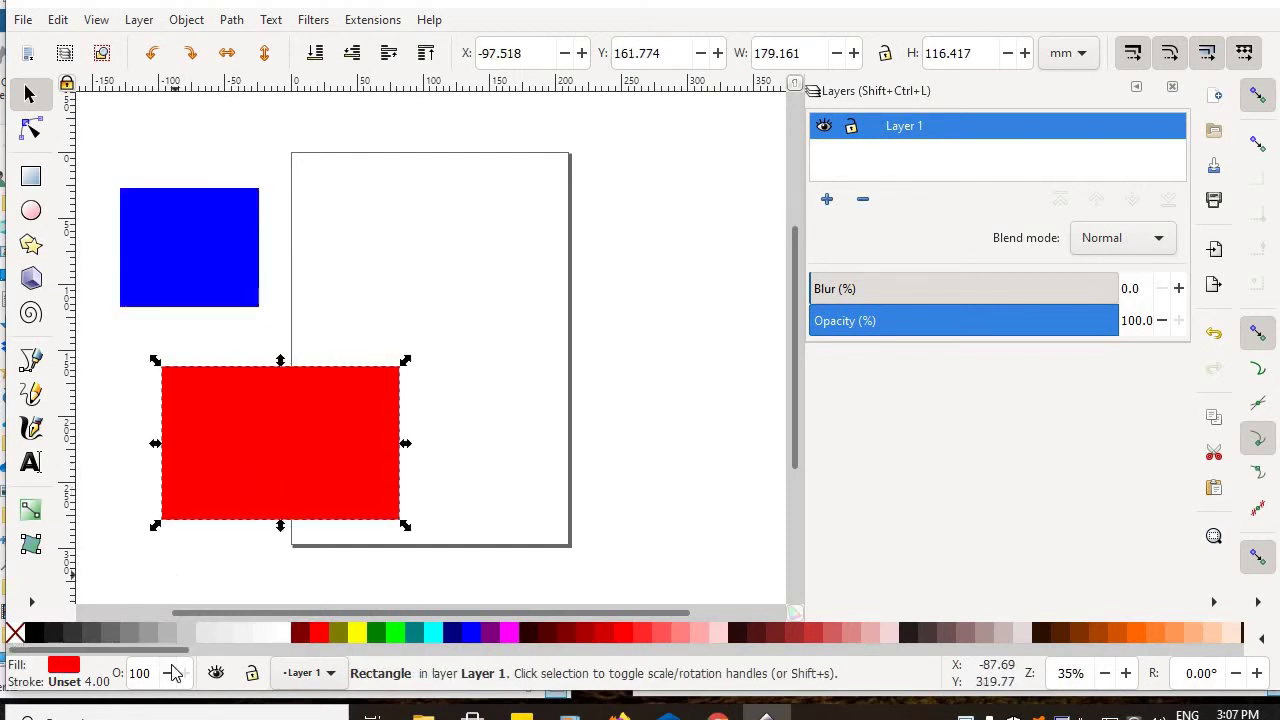
right_click(335, 639)
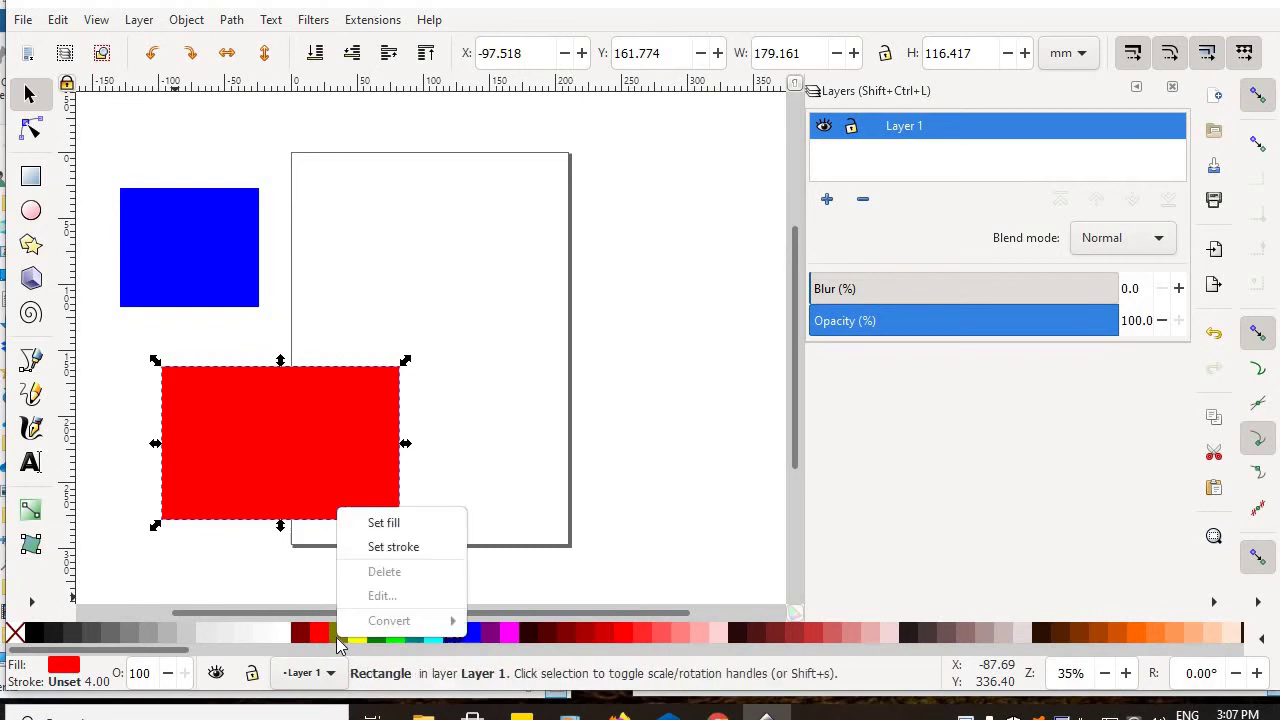
left_click(390, 523)
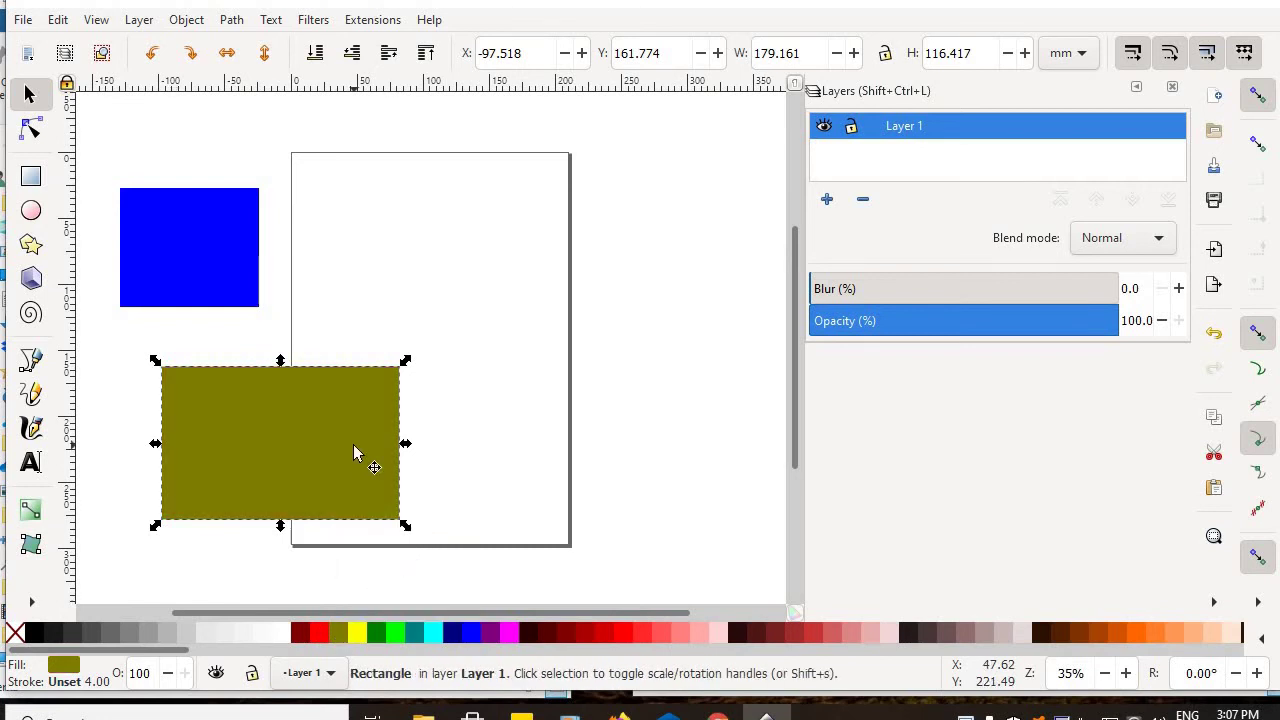
right_click(448, 638)
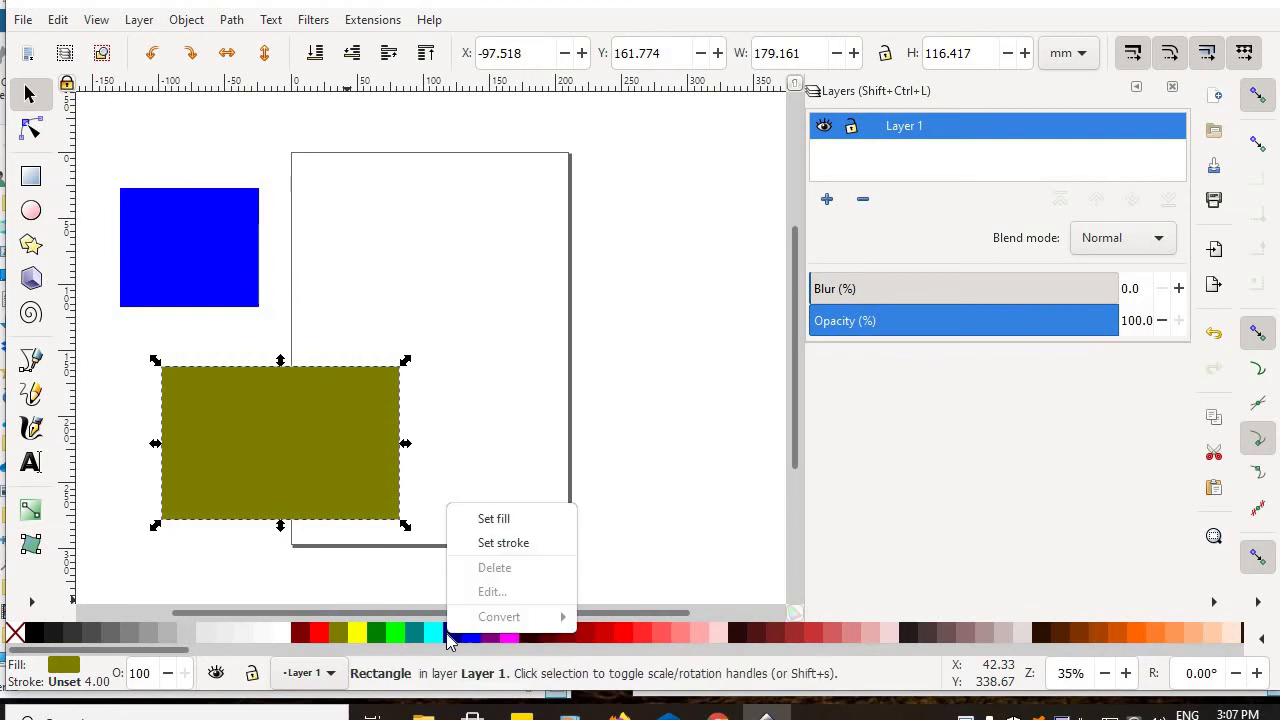
left_click(500, 543)
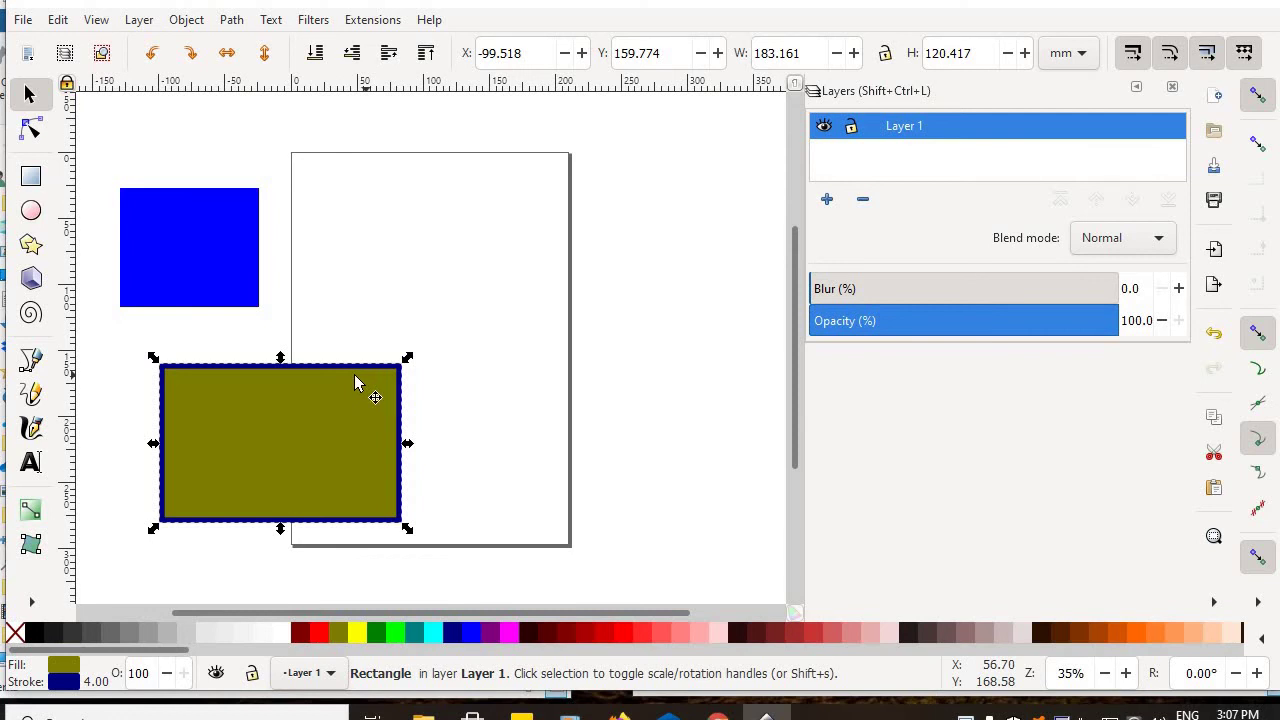
Step: Set the olive rectangle's stroke width to 8 from the style indicator's width list
right_click(99, 684)
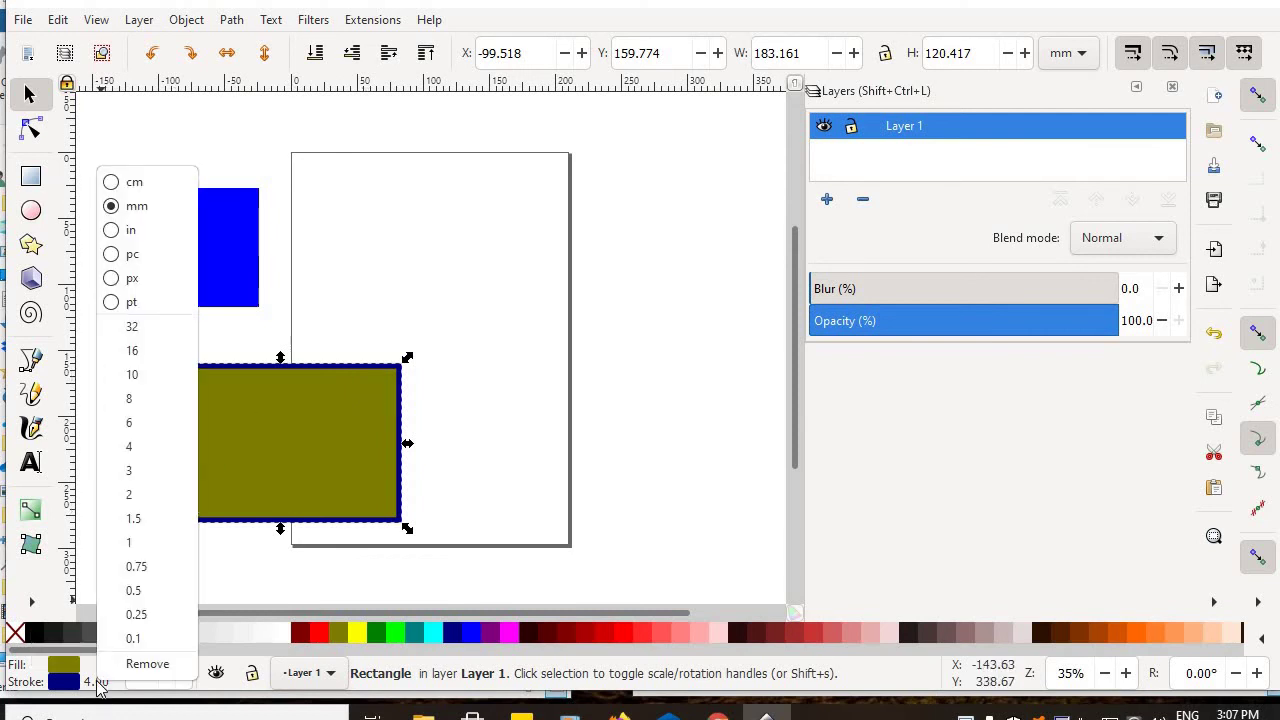
left_click(160, 398)
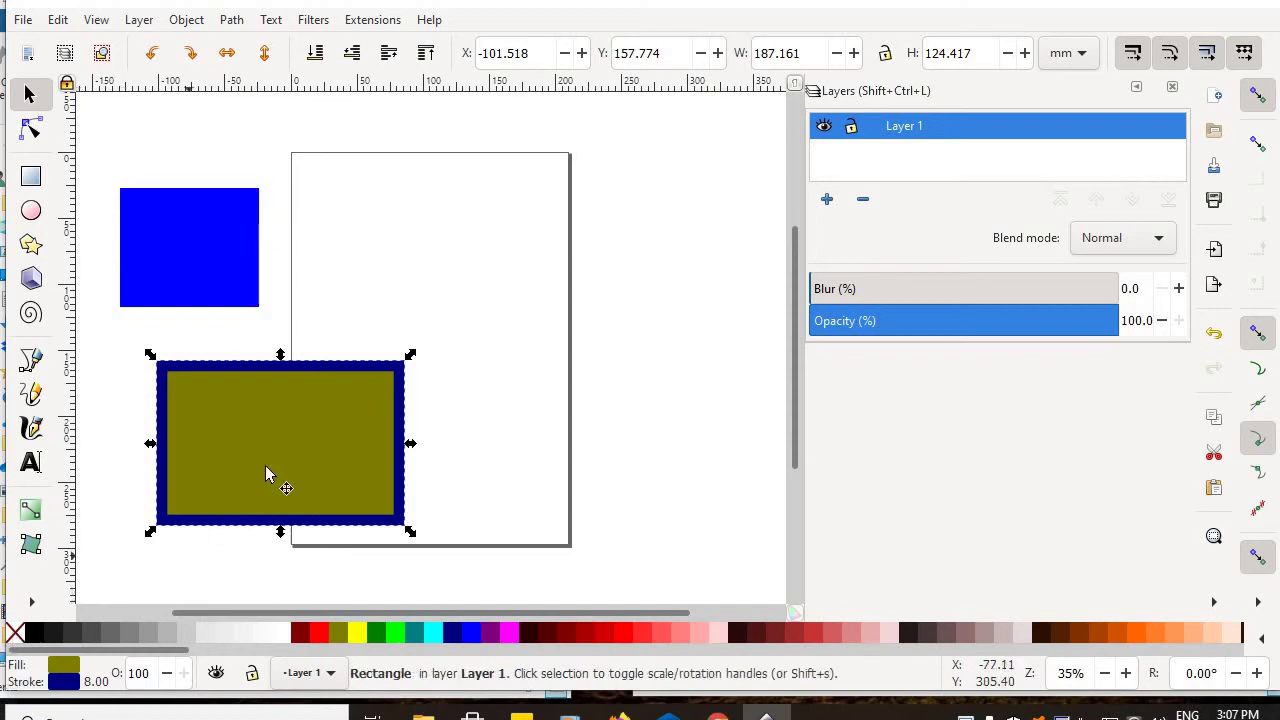
Step: Set the olive rectangle's fill and stroke both to none so it becomes invisible
right_click(14, 635)
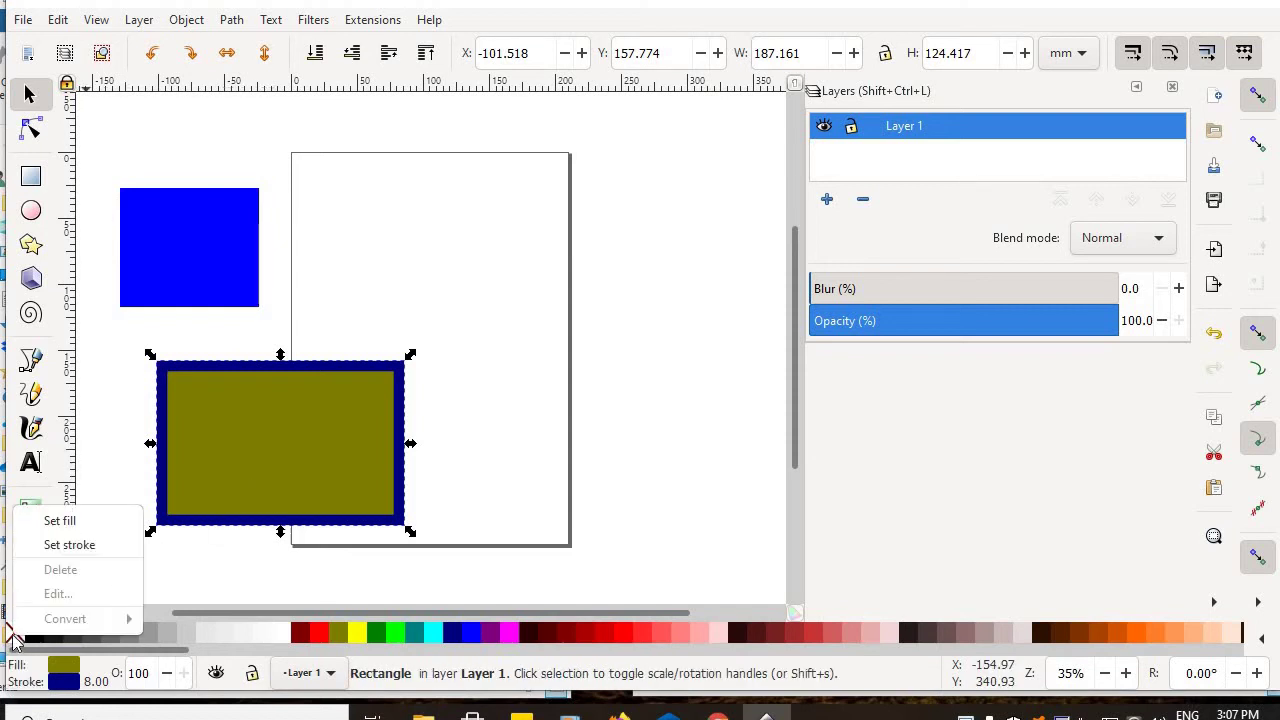
left_click(62, 521)
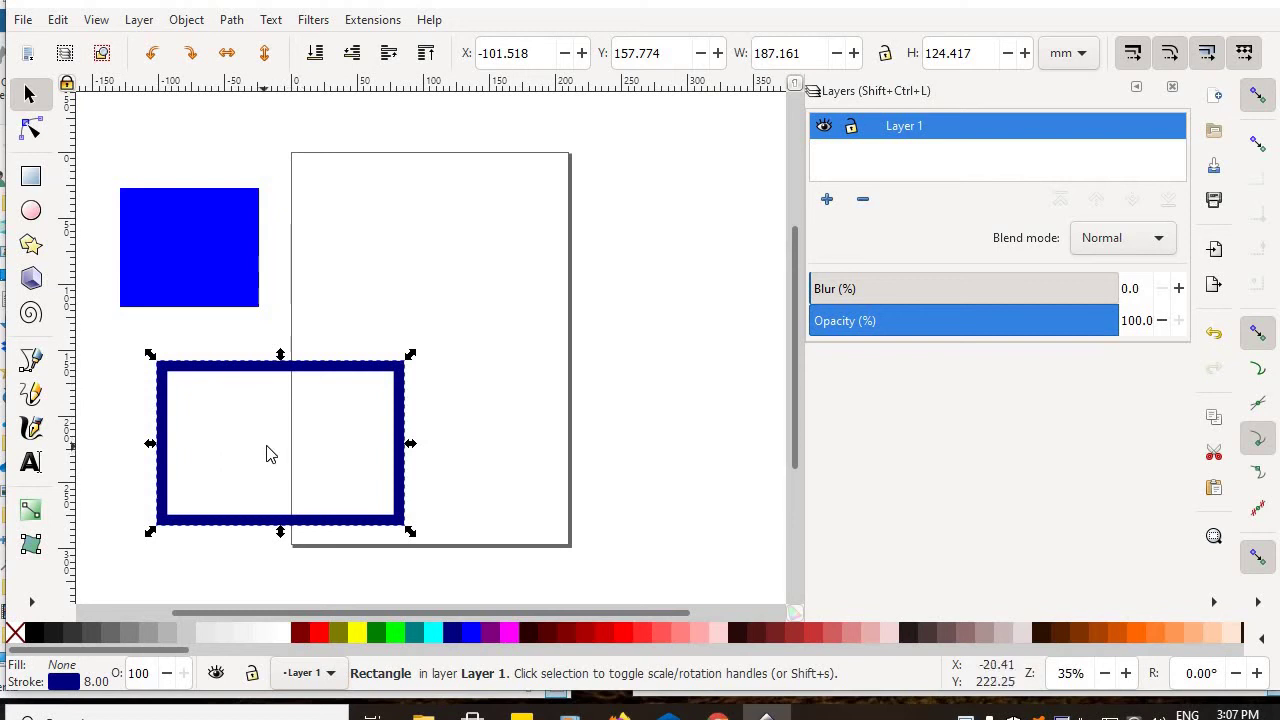
right_click(18, 633)
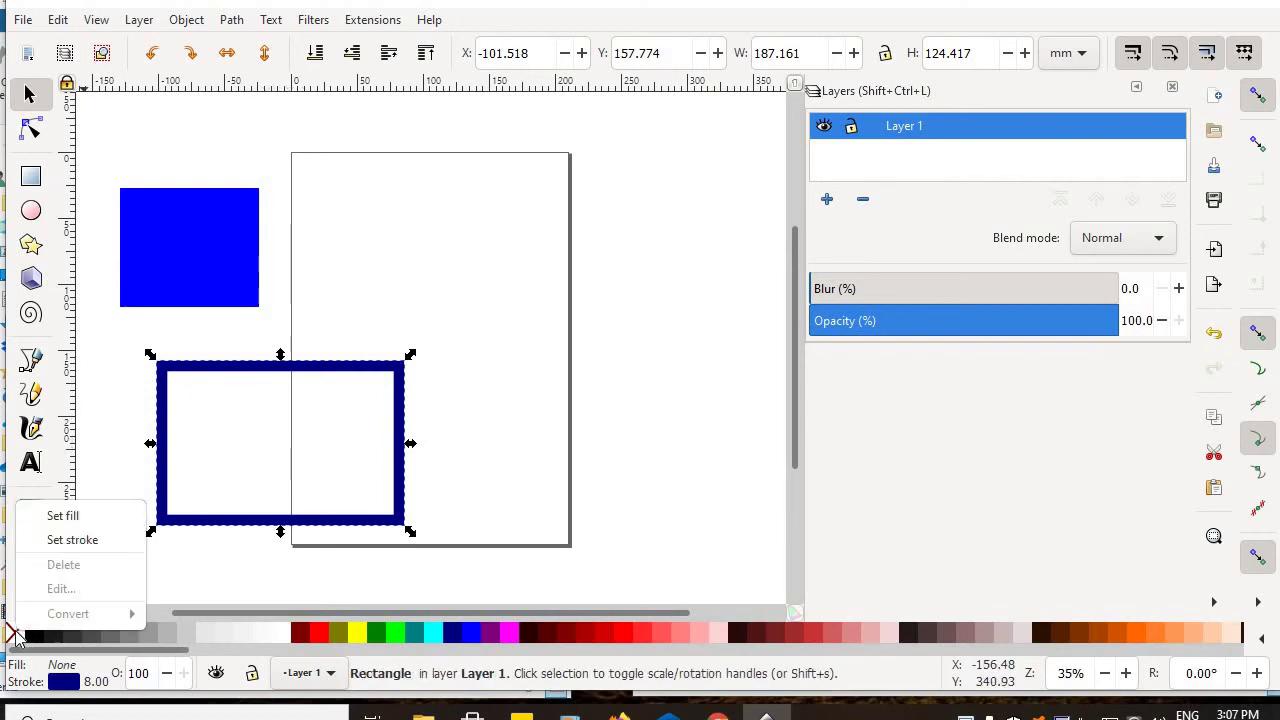
left_click(60, 541)
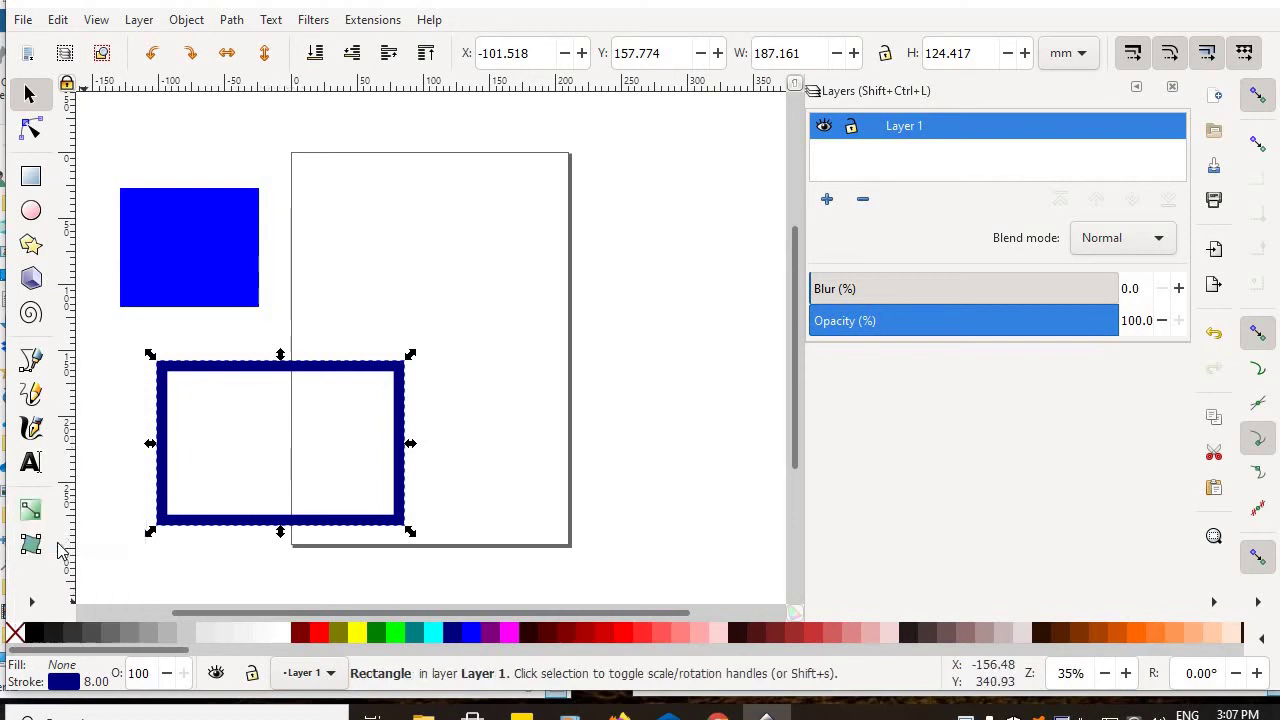
left_click(490, 427)
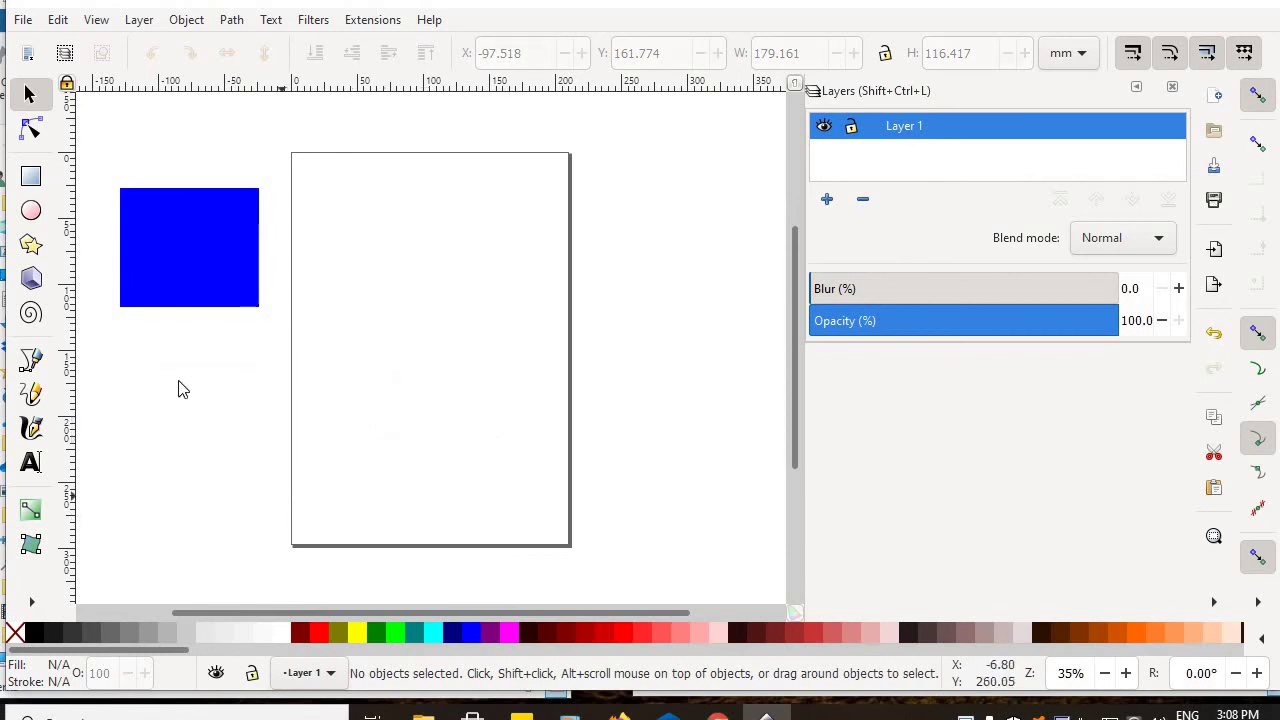
Step: Rubber-band select the invisible rectangle and give it a black stroke and blue fill
left_click_drag(133, 343, 549, 560)
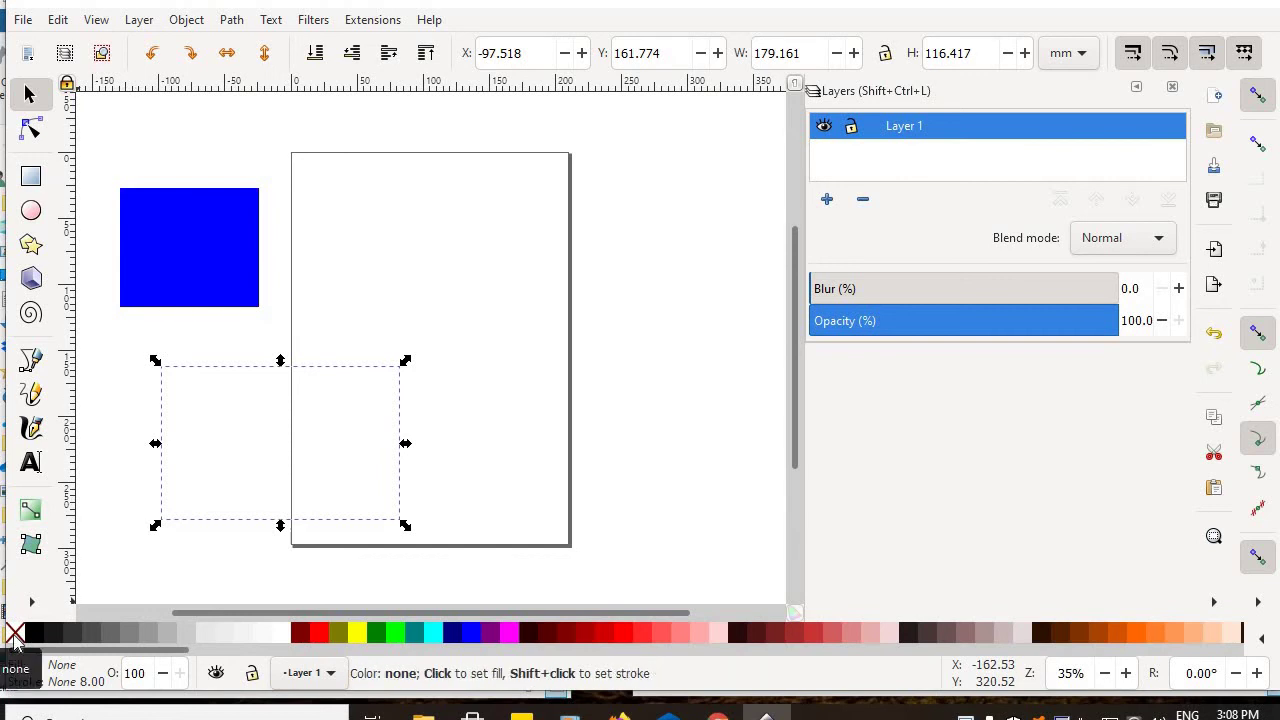
left_click(122, 352)
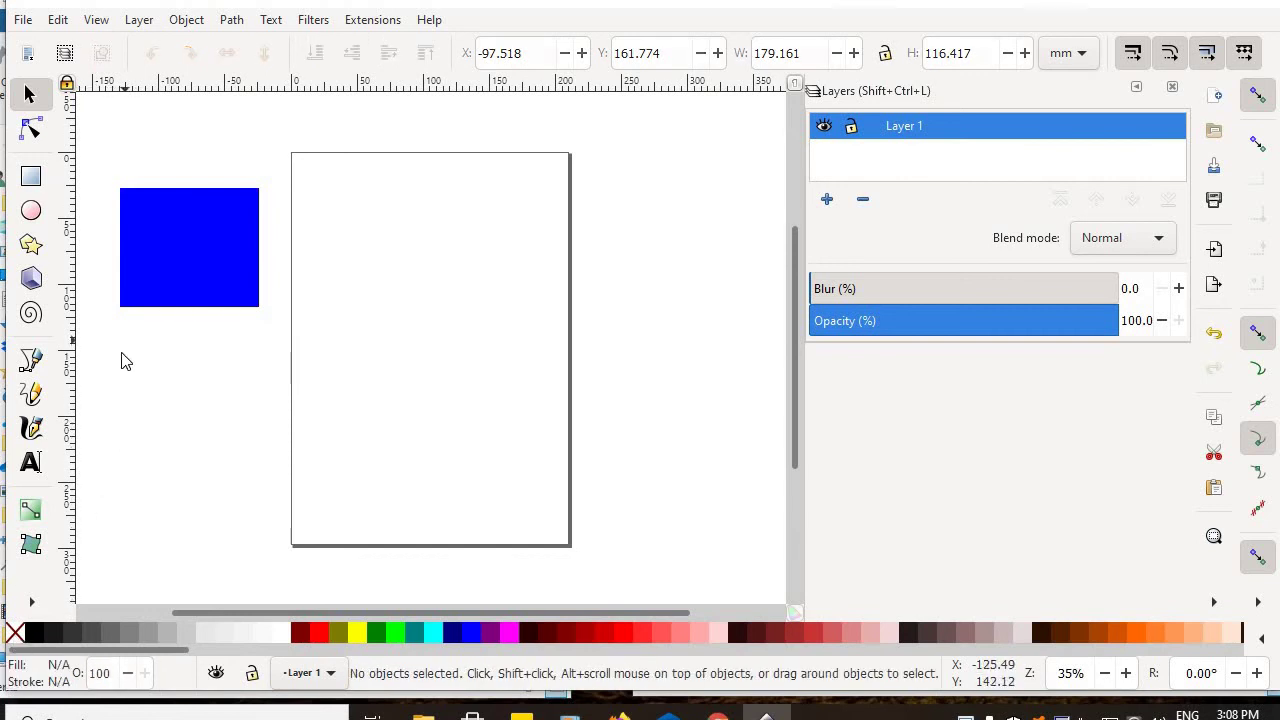
left_click_drag(116, 340, 534, 582)
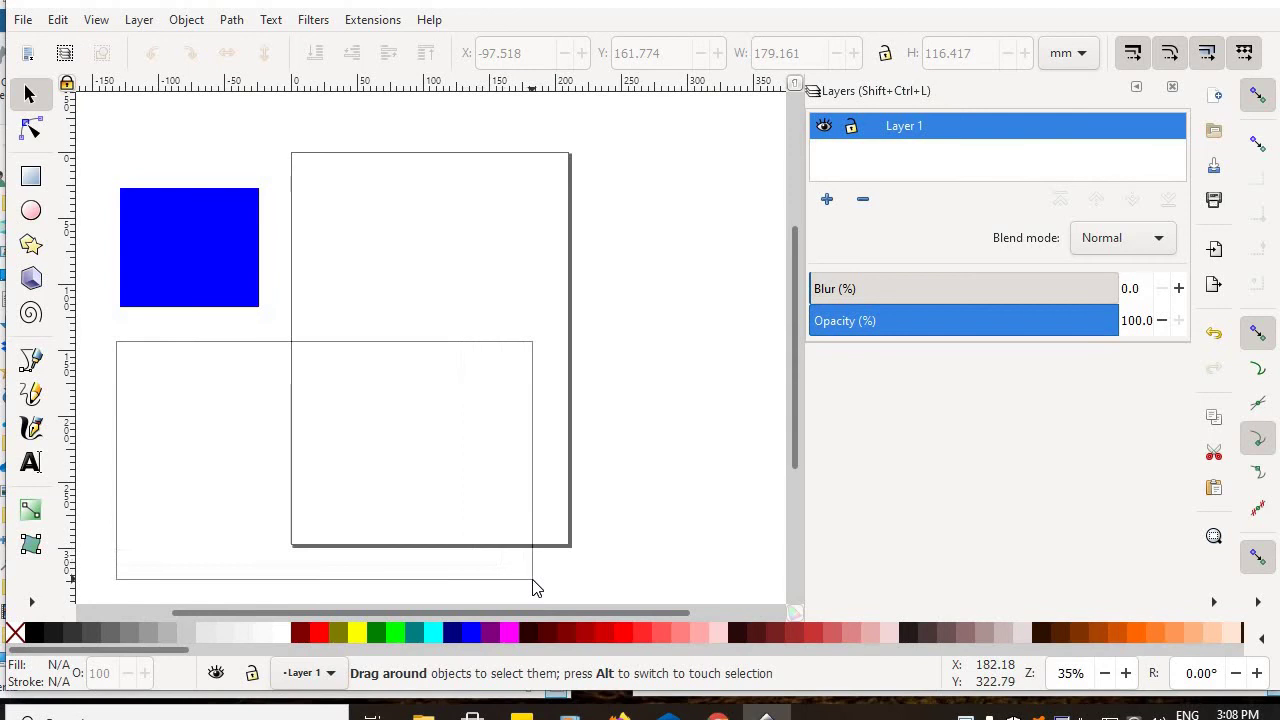
right_click(30, 640)
left_click(88, 545)
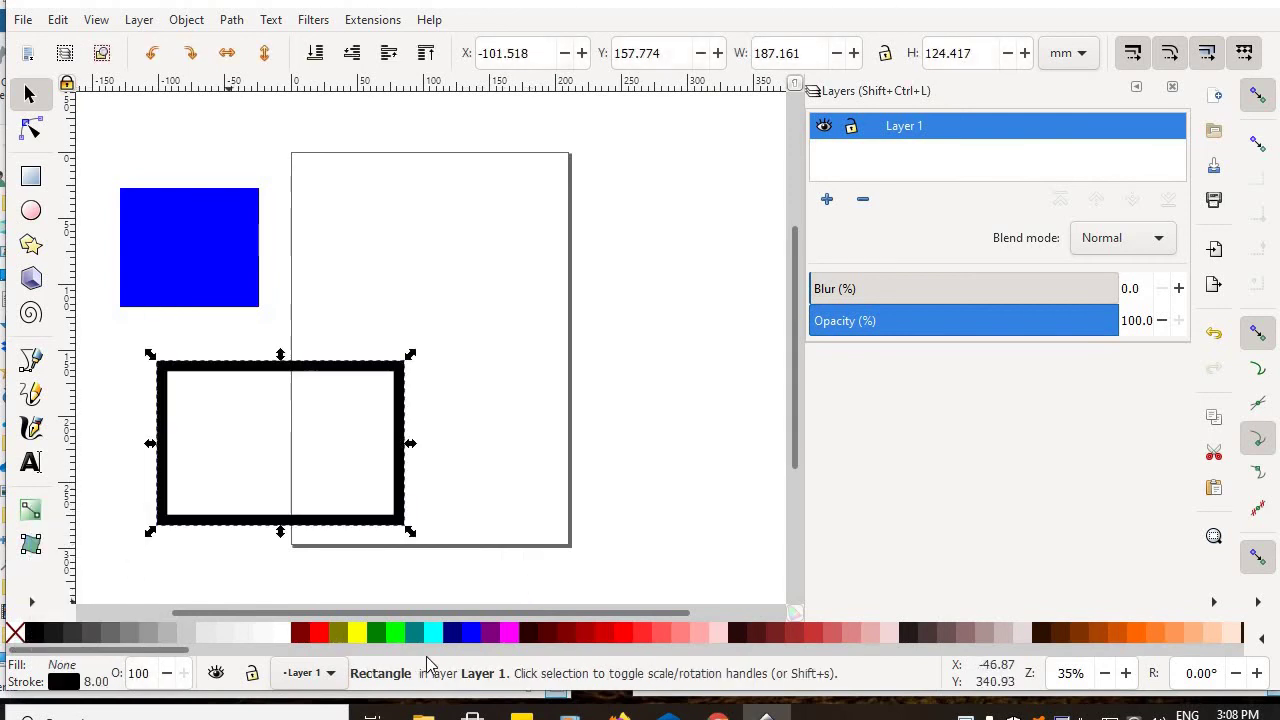
right_click(470, 633)
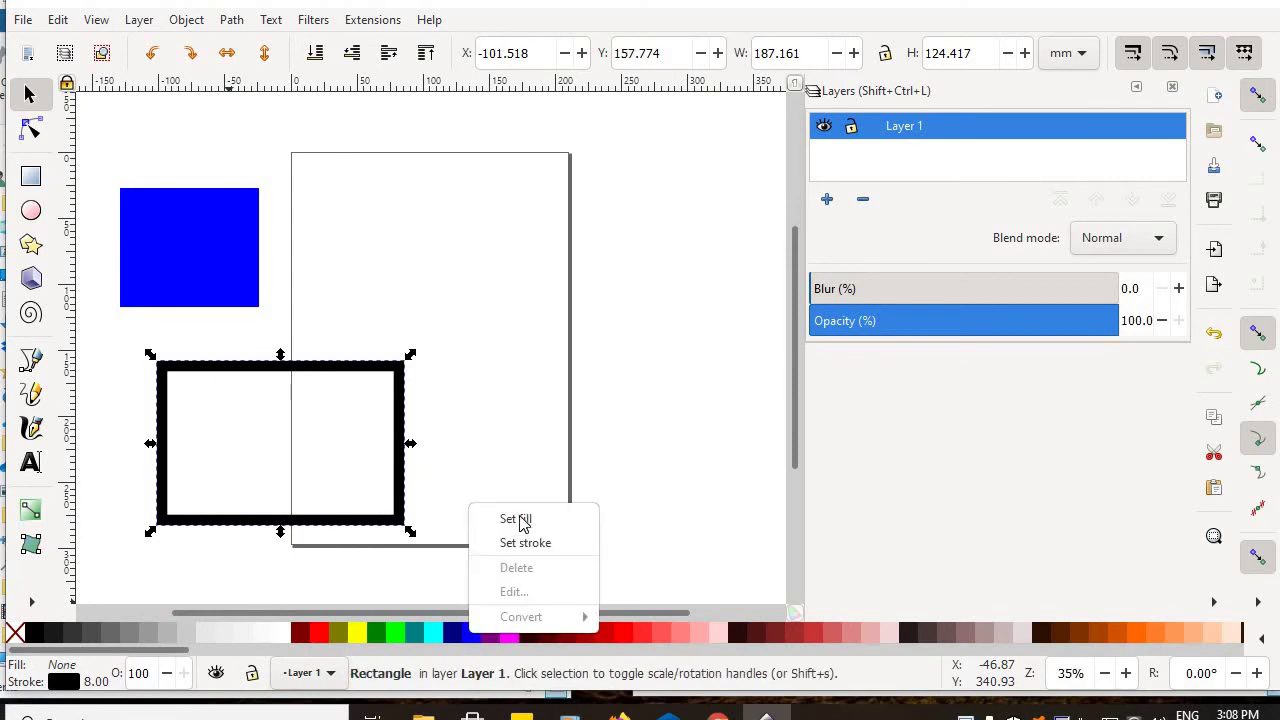
left_click(516, 519)
left_click(475, 263)
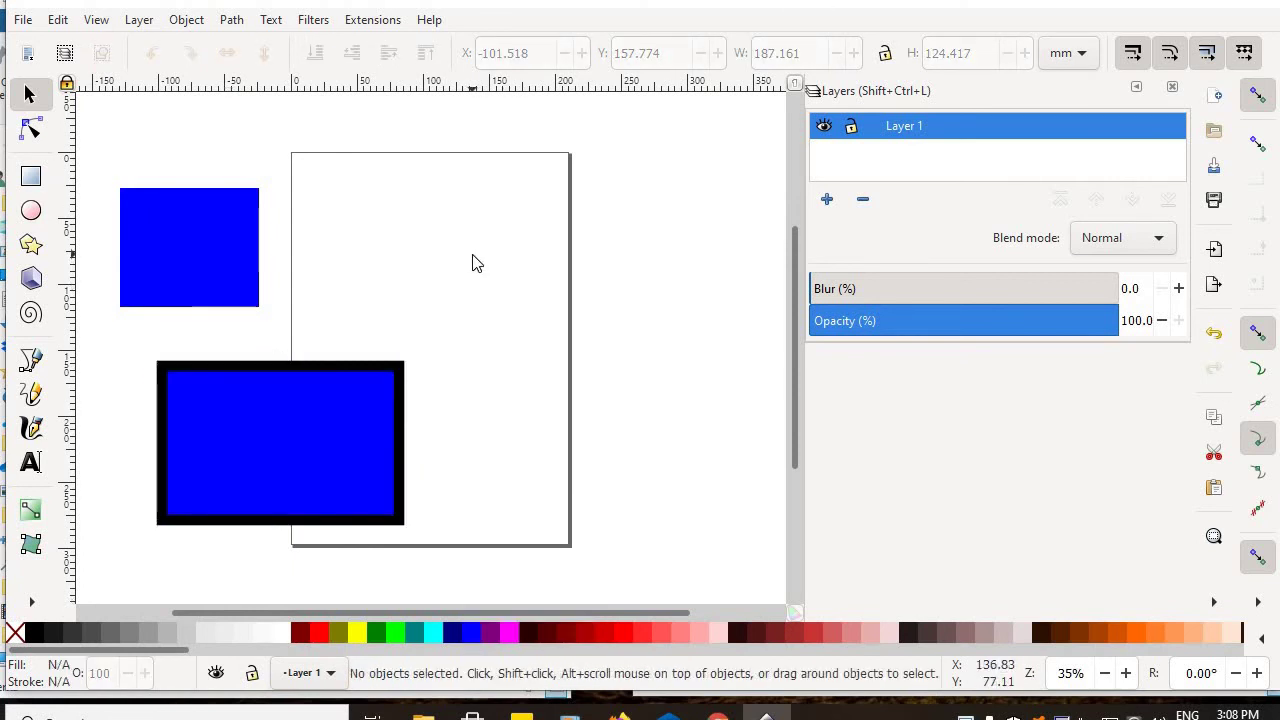
Step: Select the lower black-bordered blue rectangle, close the Layers panel, and open Fill and Stroke
left_click(152, 268)
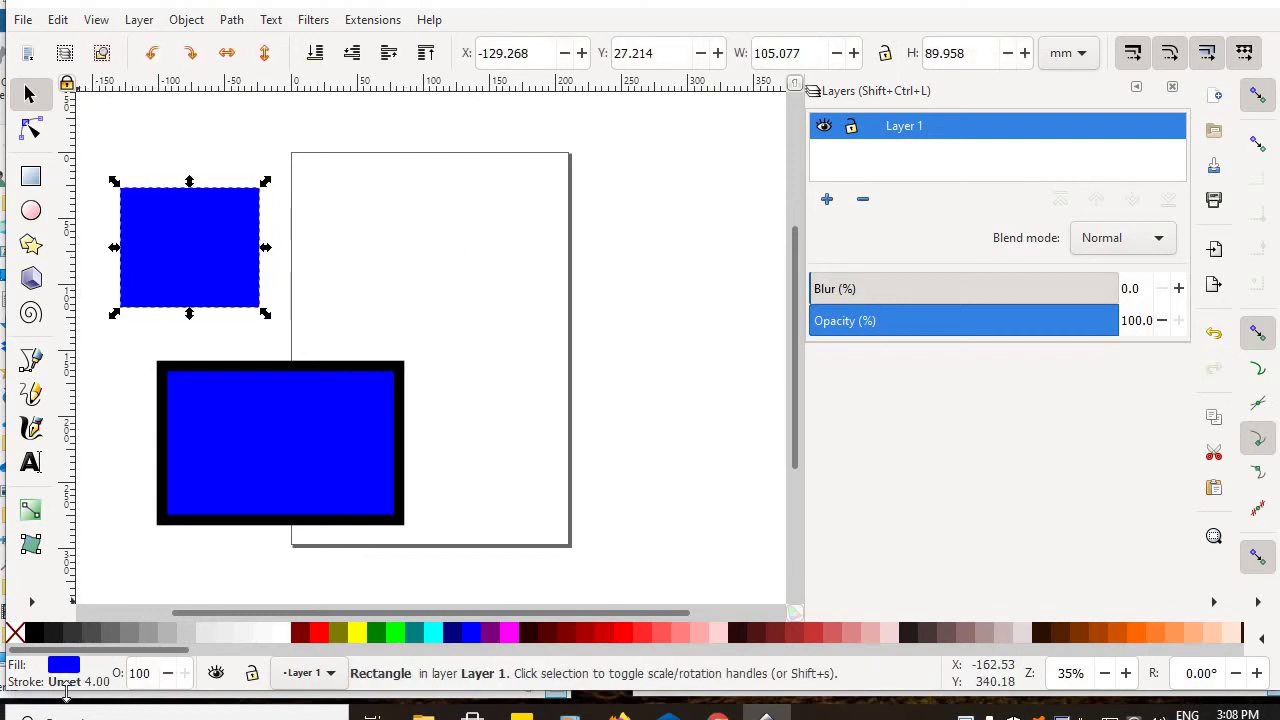
left_click(300, 478)
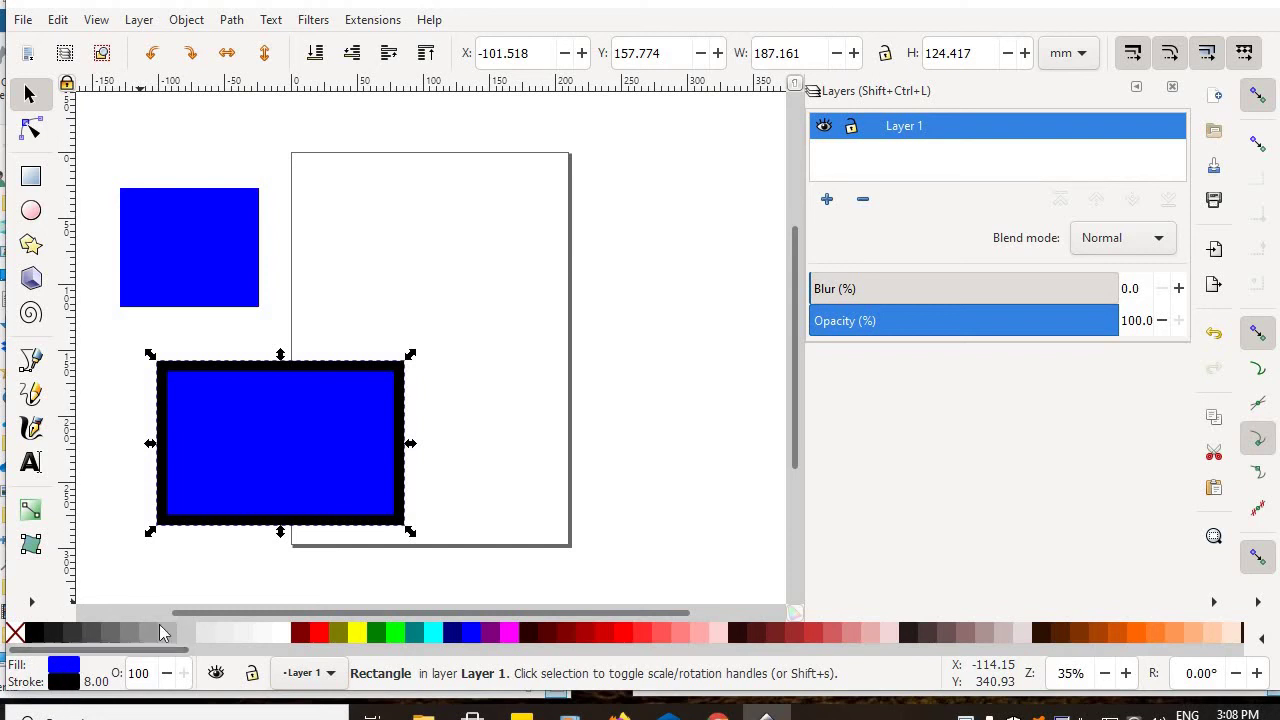
left_click(1172, 87)
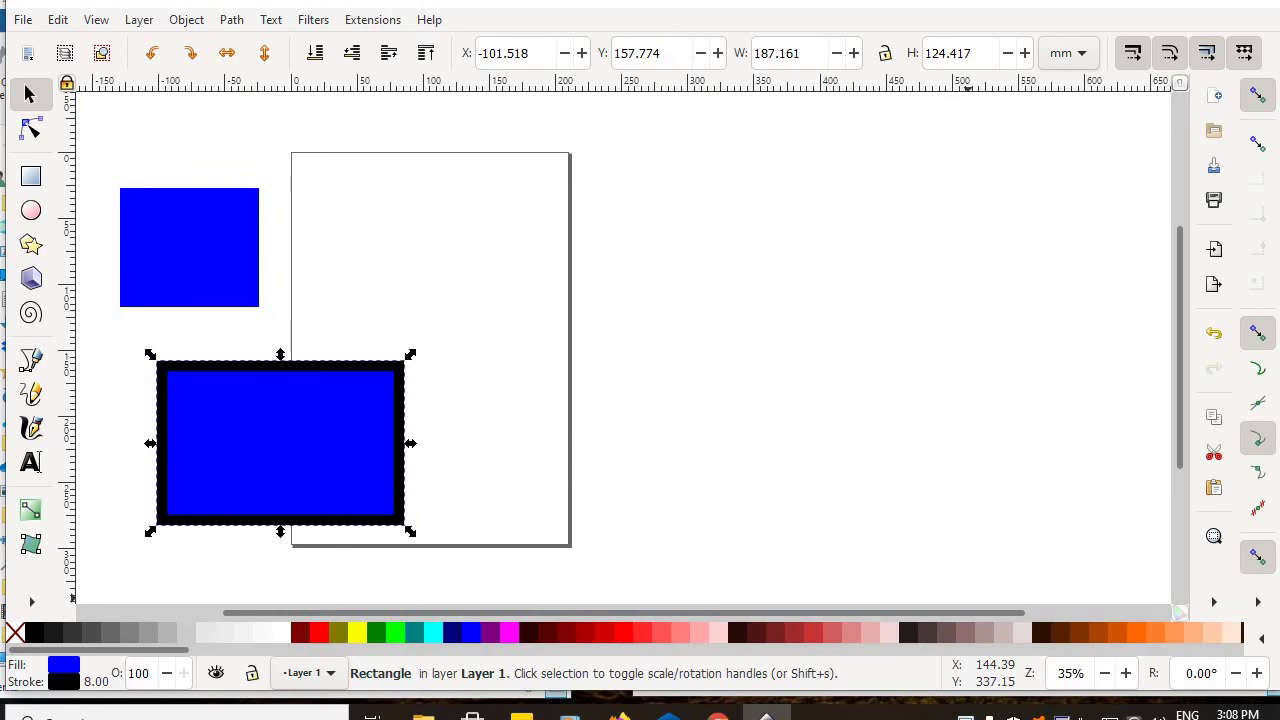
left_click(188, 22)
left_click(225, 70)
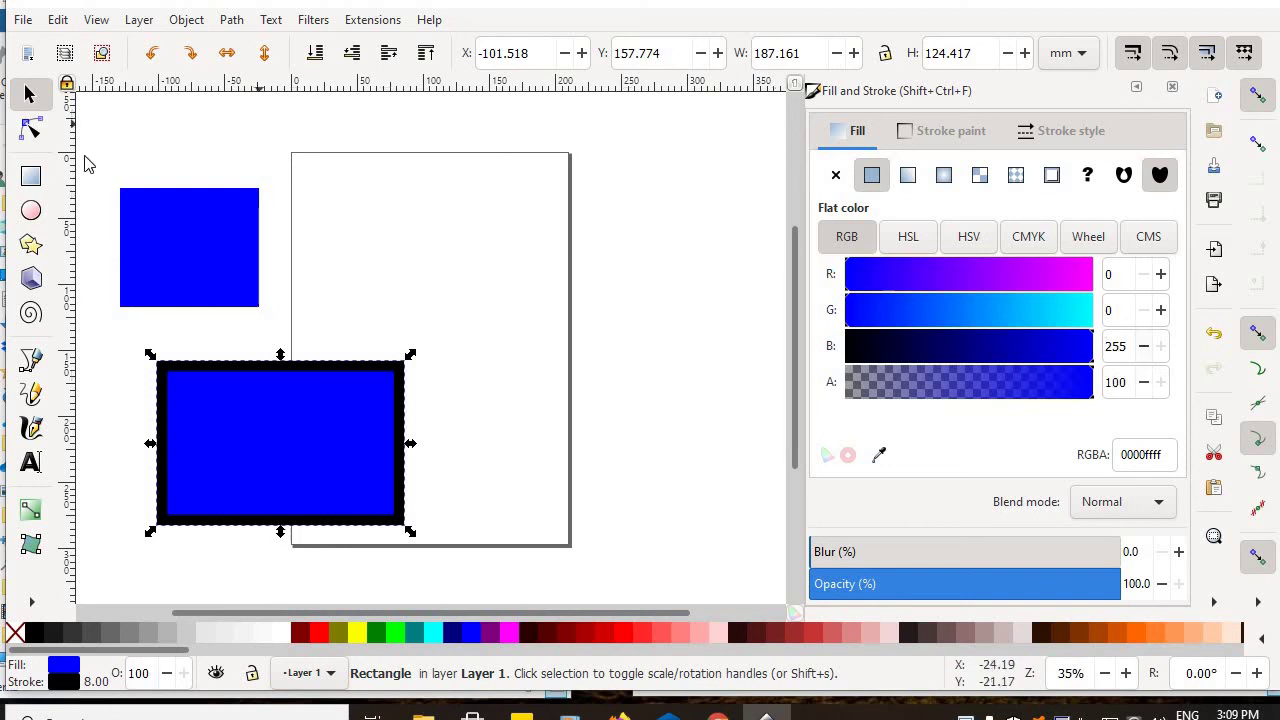
Step: Draw a rectangle across the page's top edge, close Fill and Stroke, and select the area right of the page
left_click(30, 176)
mouse_move(358, 125)
left_mouse_down()
mouse_move(503, 256)
mouse_move(527, 258)
left_mouse_up()
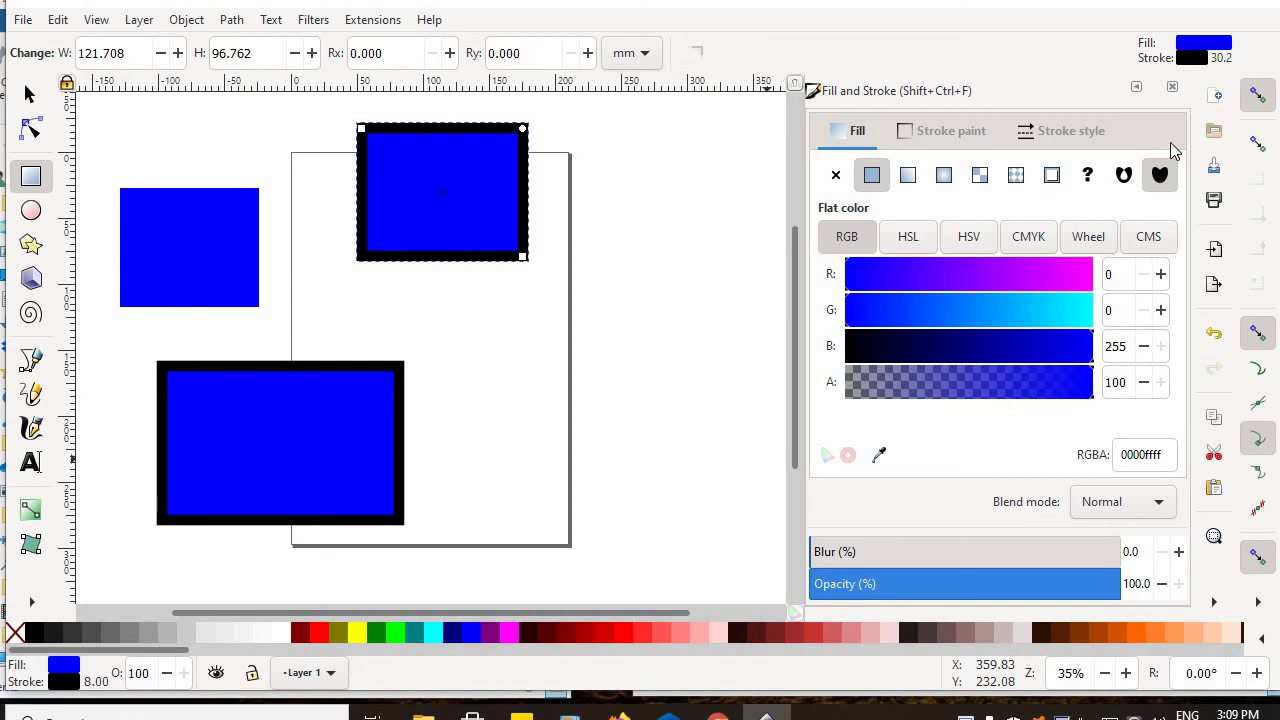
left_click(1173, 91)
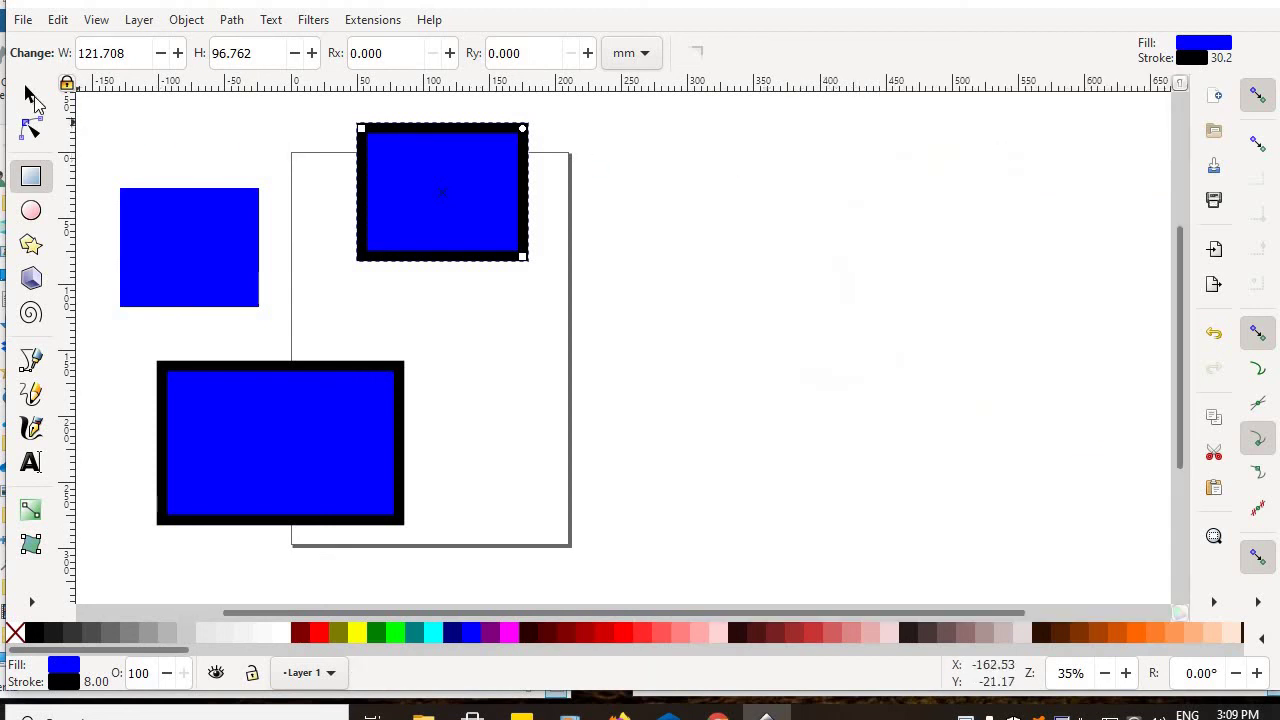
key("s")
left_click_drag(557, 110, 1023, 558)
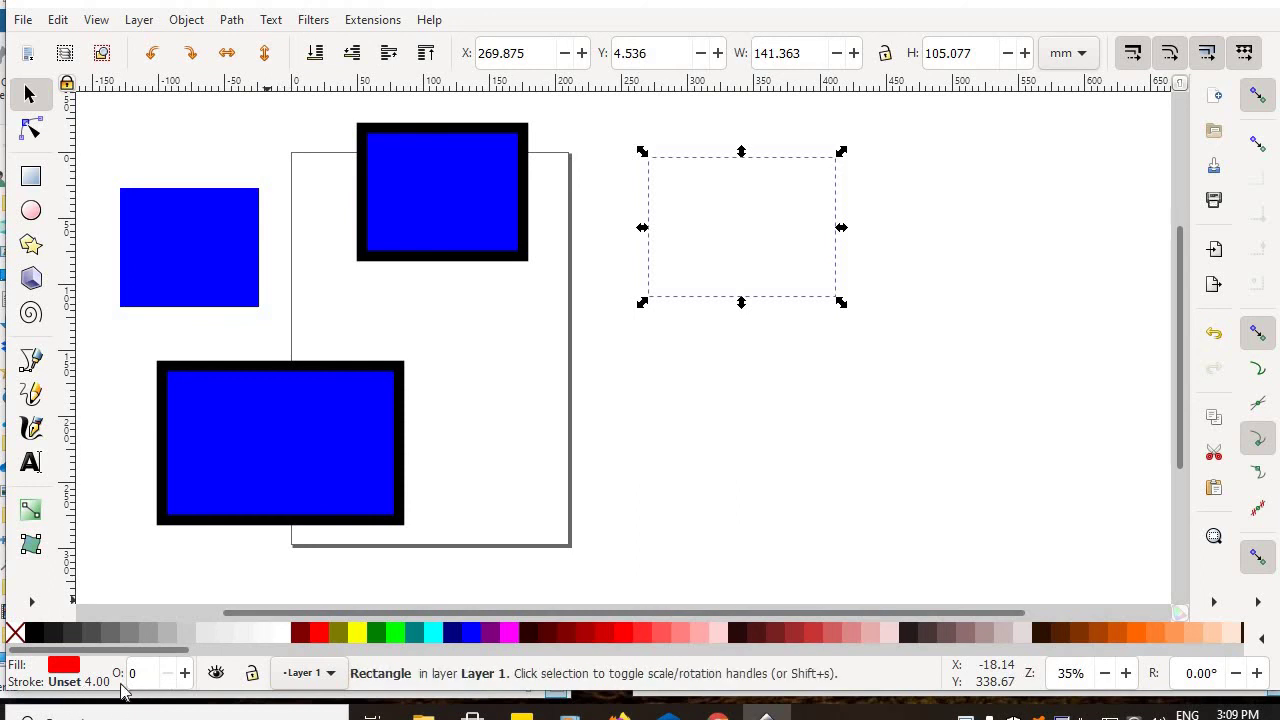
Step: Raise the hidden rectangle's opacity from 0 to 100, revealing a solid red block
left_click(185, 673)
left_click_drag(185, 673, 187, 679)
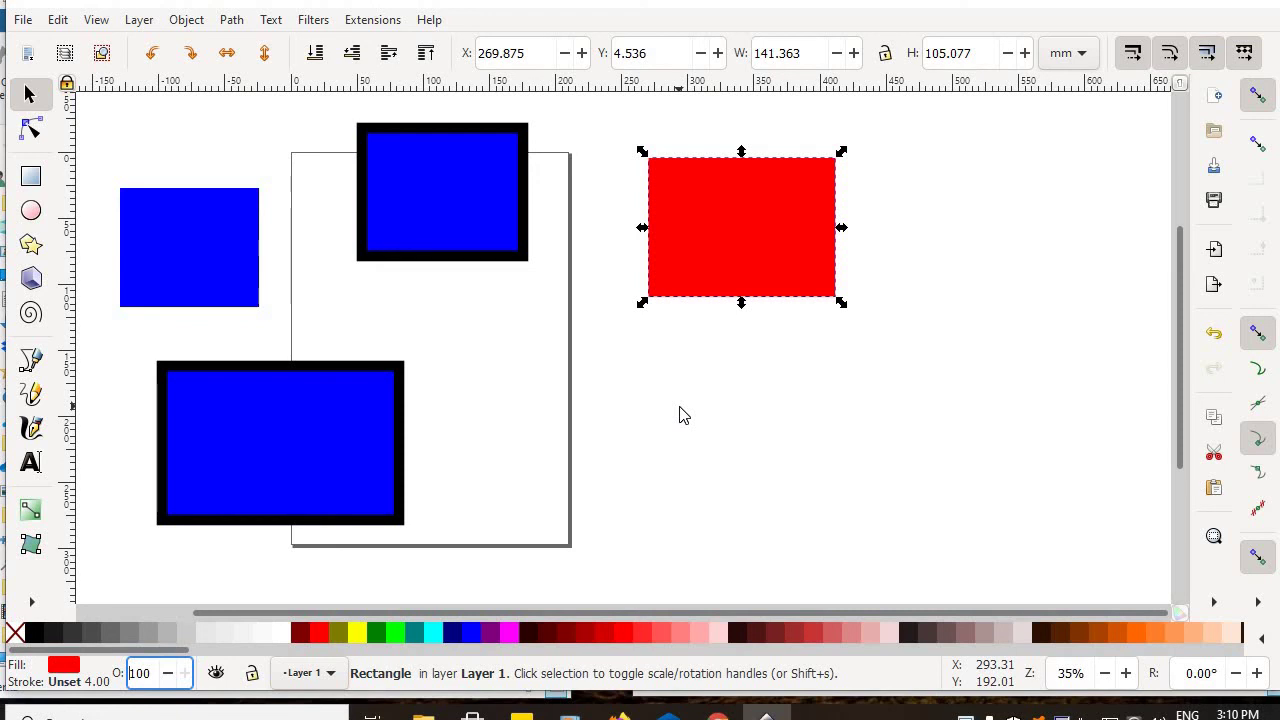
left_click(31, 177)
Step: Drag out a new blue, black-bordered rectangle over the page's lower right
left_click_drag(466, 342, 677, 522)
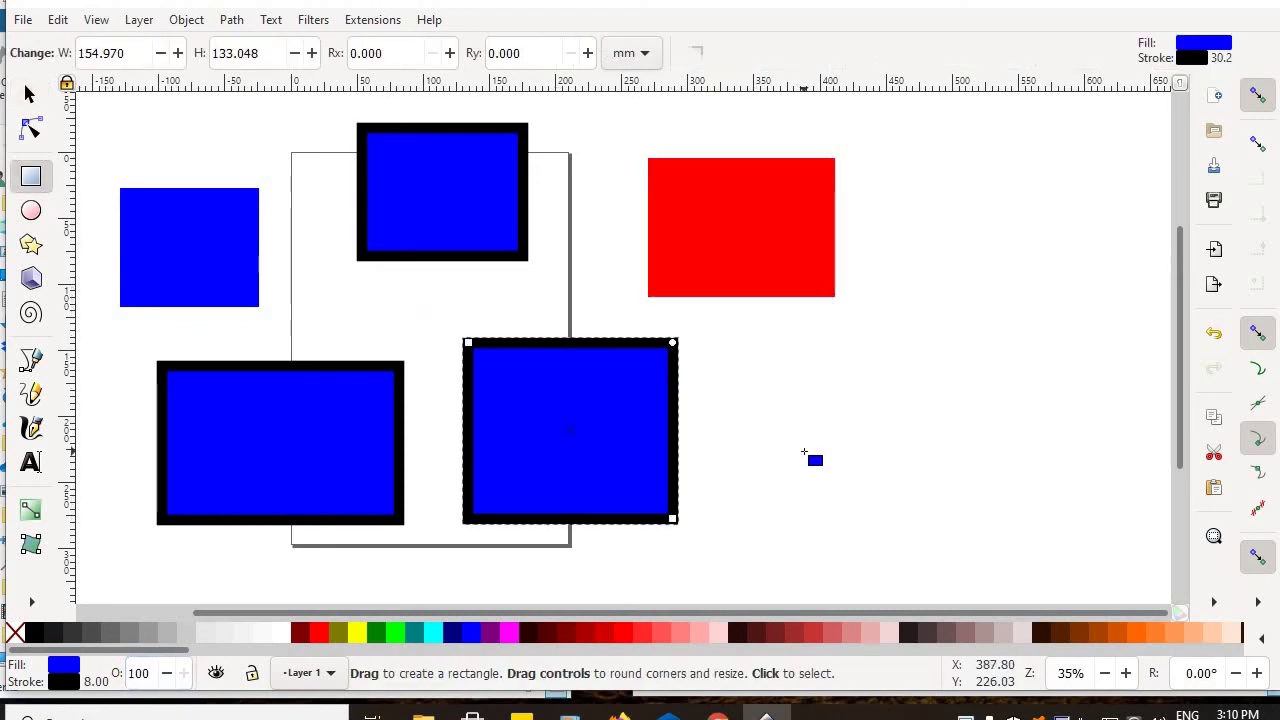